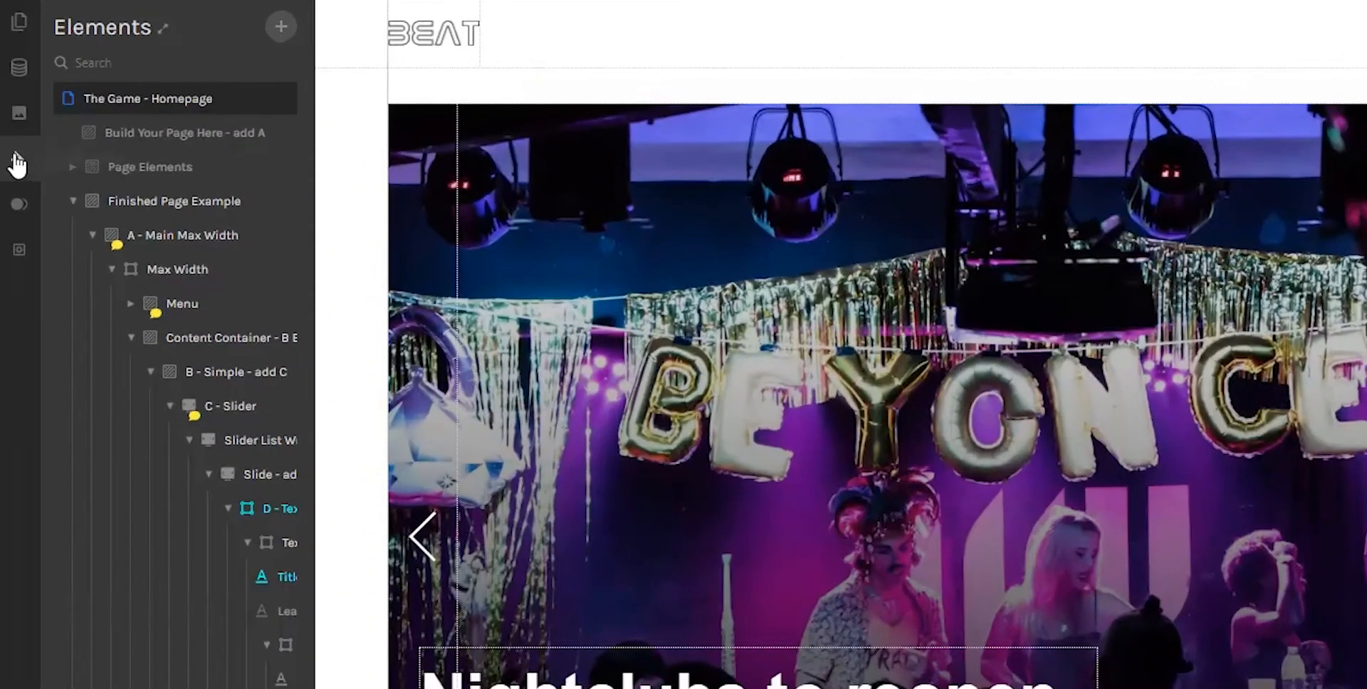
Step: Look up the primary color in the site's styleguide and close the styleguide
{"action": "left_click", "coordinate": [13, 129]}
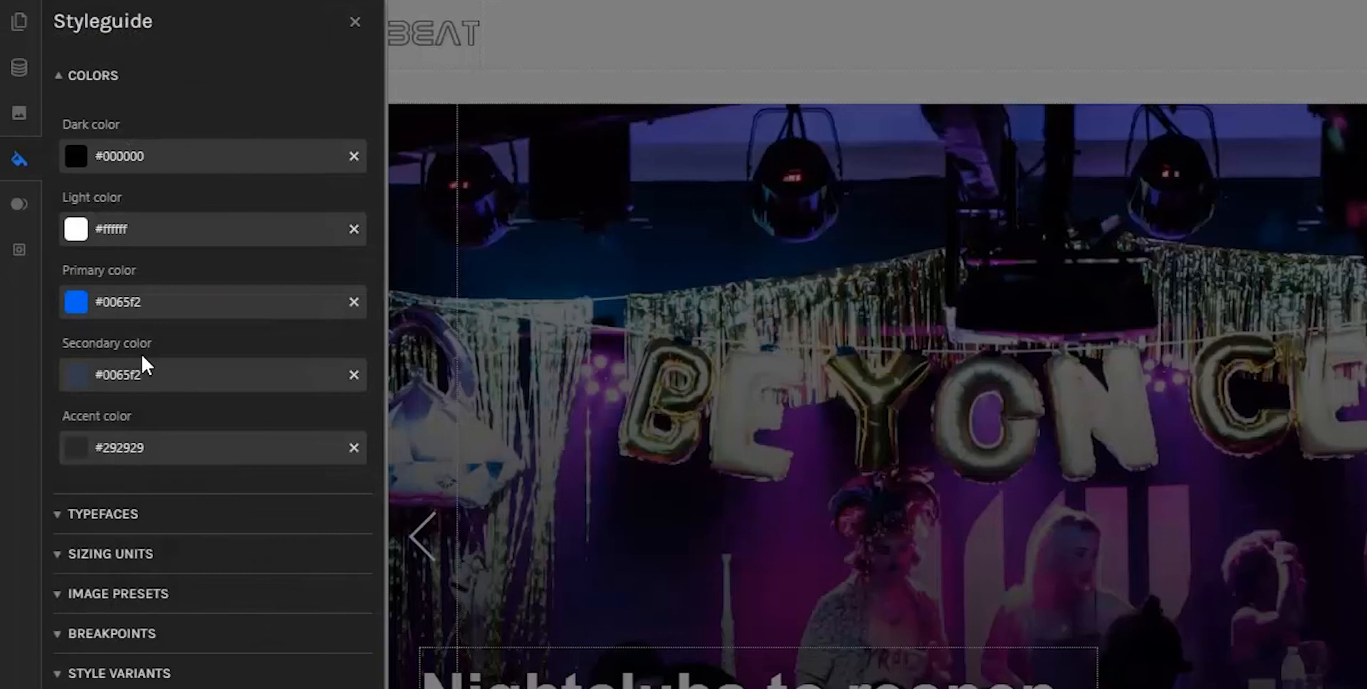
{"action": "left_click_drag", "start_coordinate": [141, 270], "coordinate": [62, 269]}
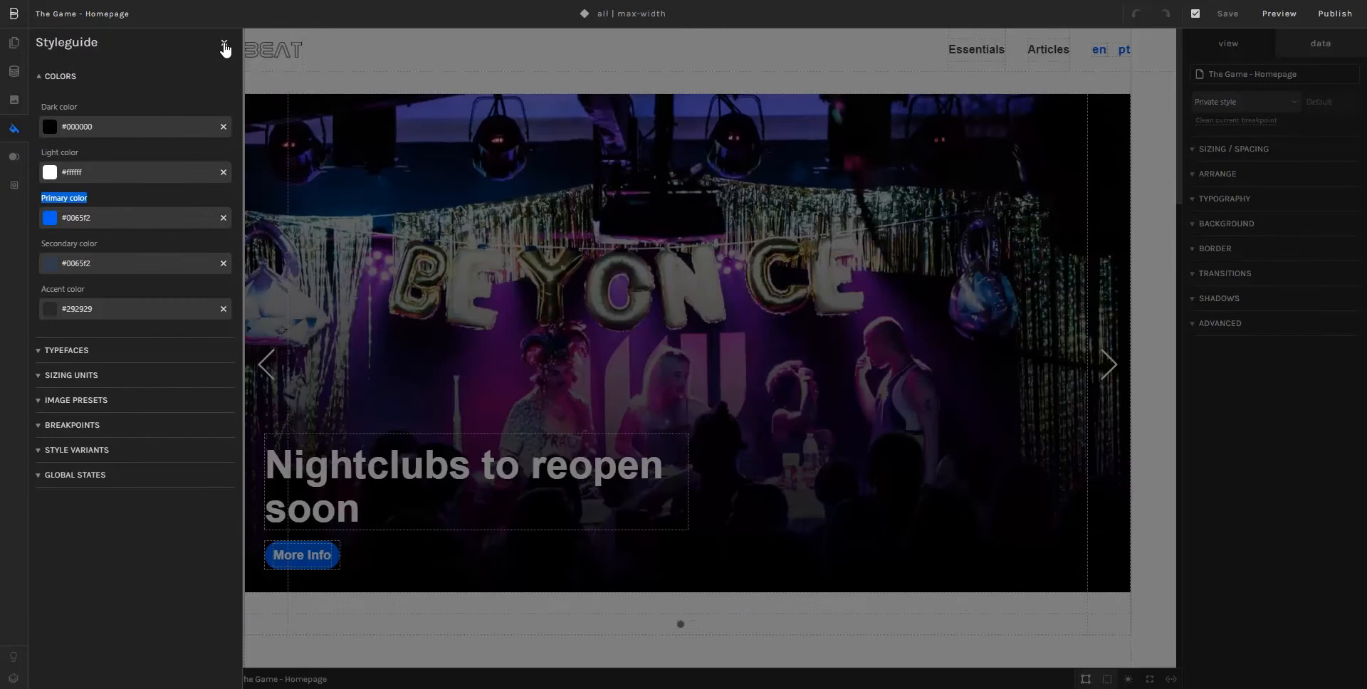
{"action": "left_click", "coordinate": [354, 22]}
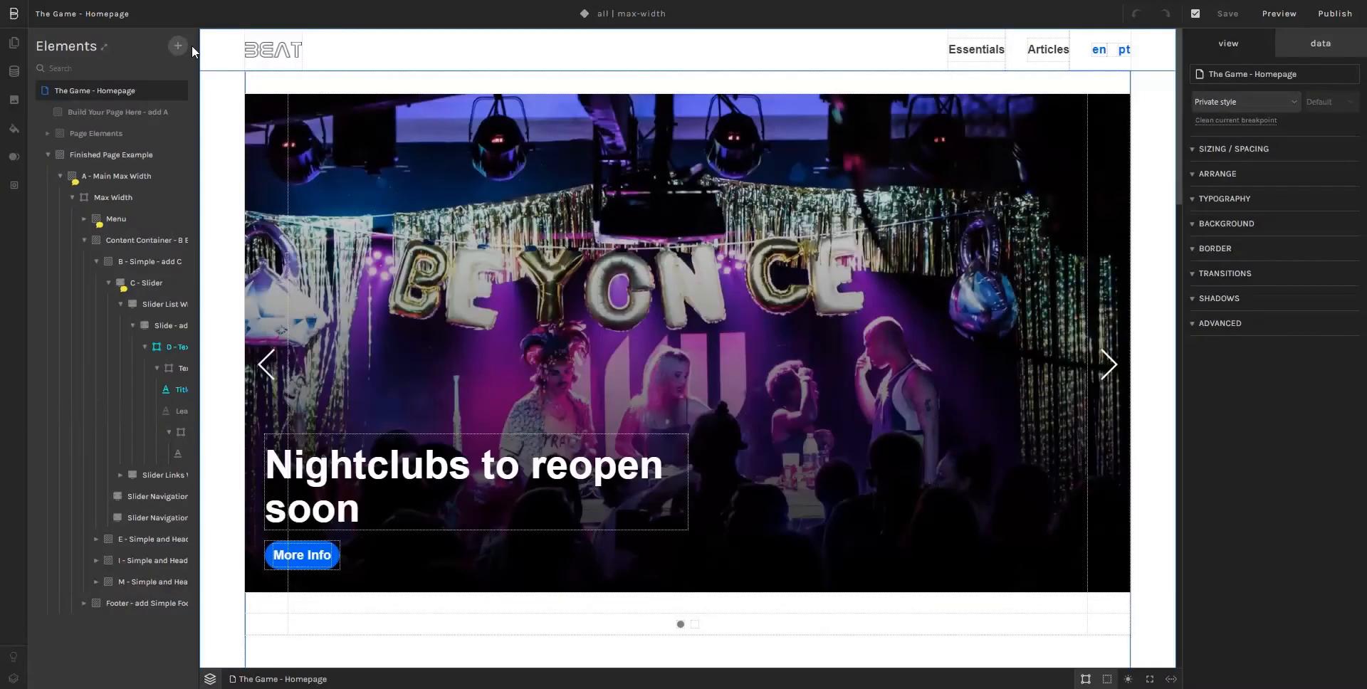
Step: Inspect the background color of the hero slider's "More Info" CTA and its linked styleguide swatch
{"action": "left_click", "coordinate": [274, 552]}
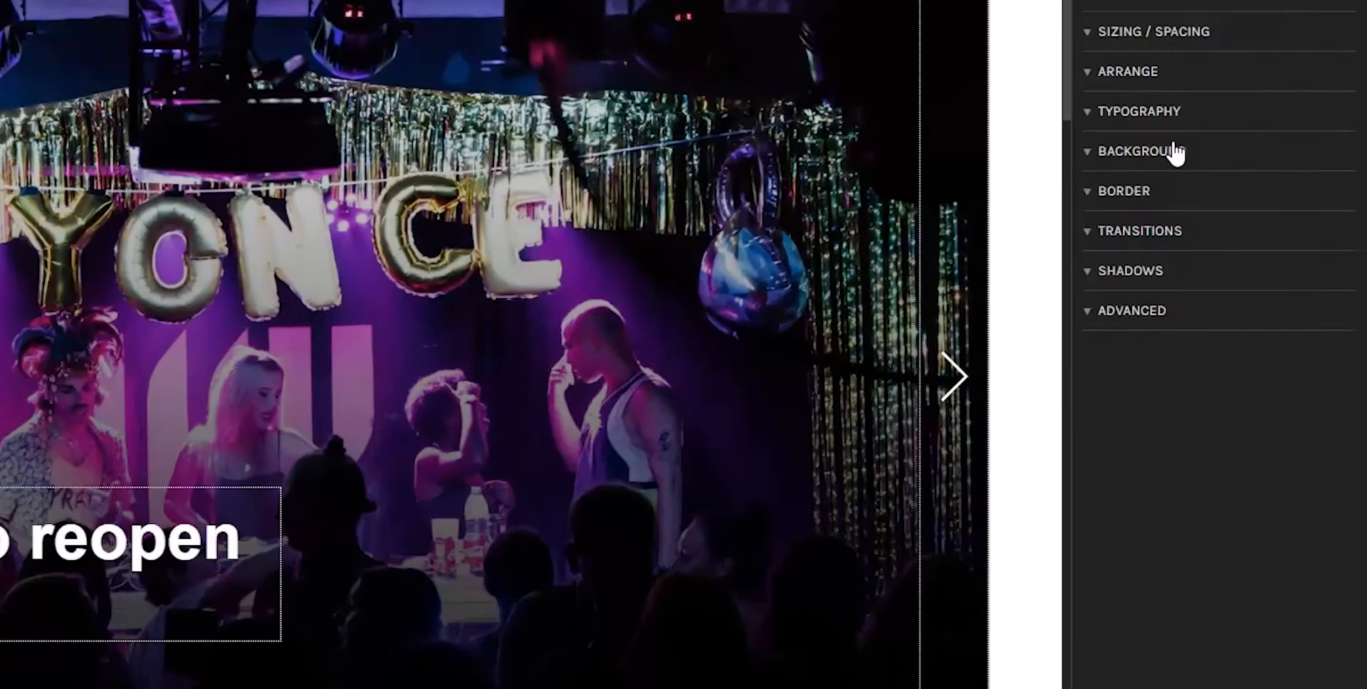
{"action": "left_click", "coordinate": [1242, 223]}
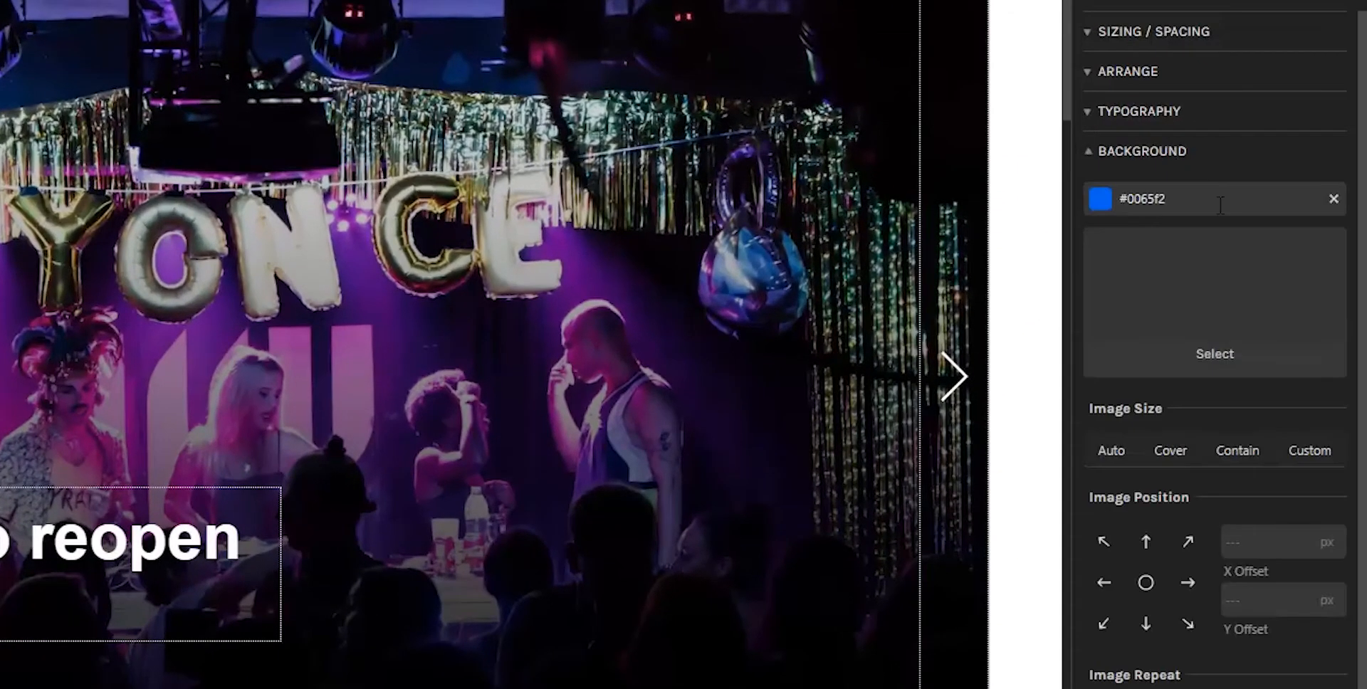
{"action": "left_click", "coordinate": [1101, 200]}
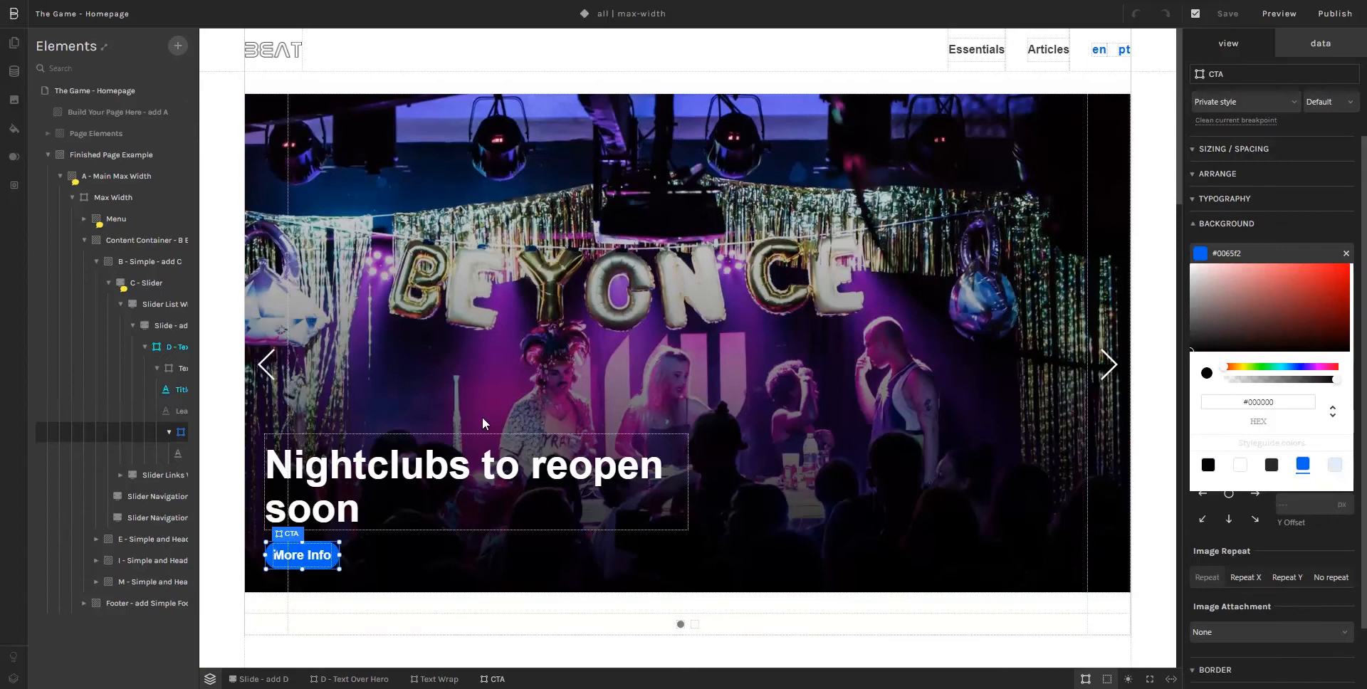
{"action": "left_click", "coordinate": [778, 616]}
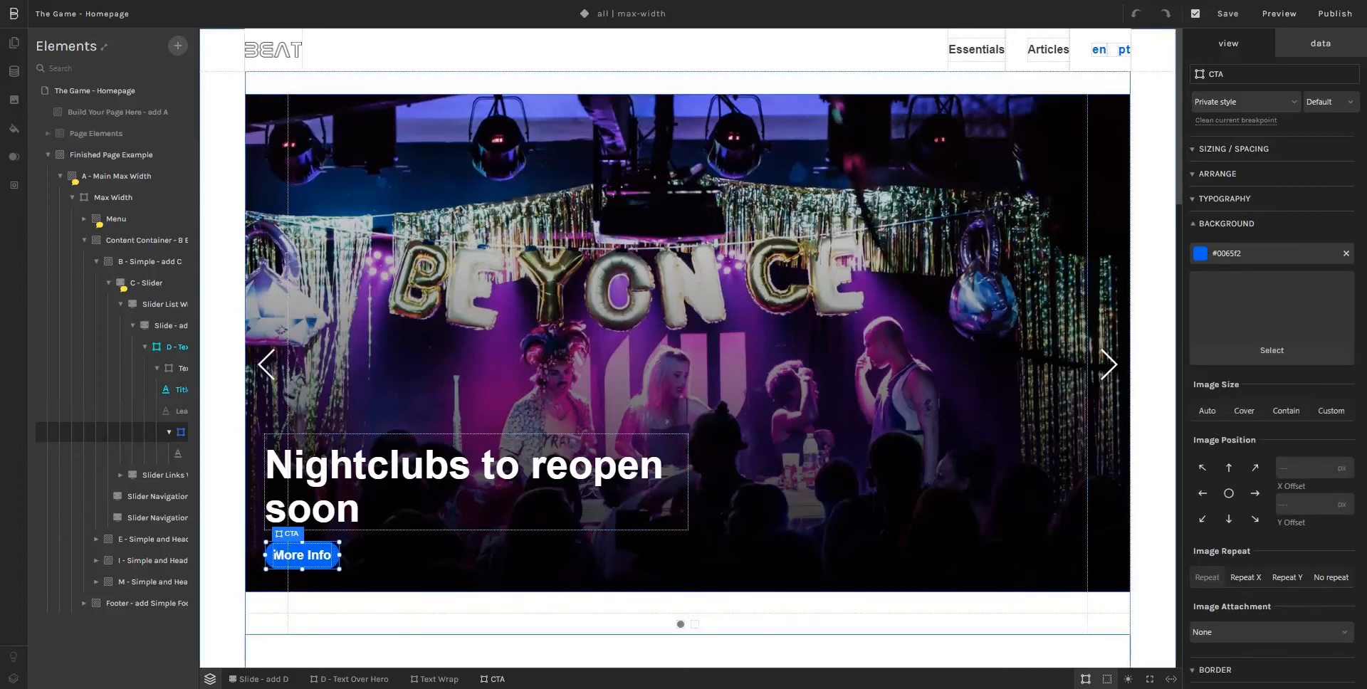
Step: Inspect the text color of the "See more" link under Latest Articles and view the Subscribe section's action buttons
{"action": "scroll", "coordinate": [578, 400], "scroll_direction": "down", "scroll_amount": 10}
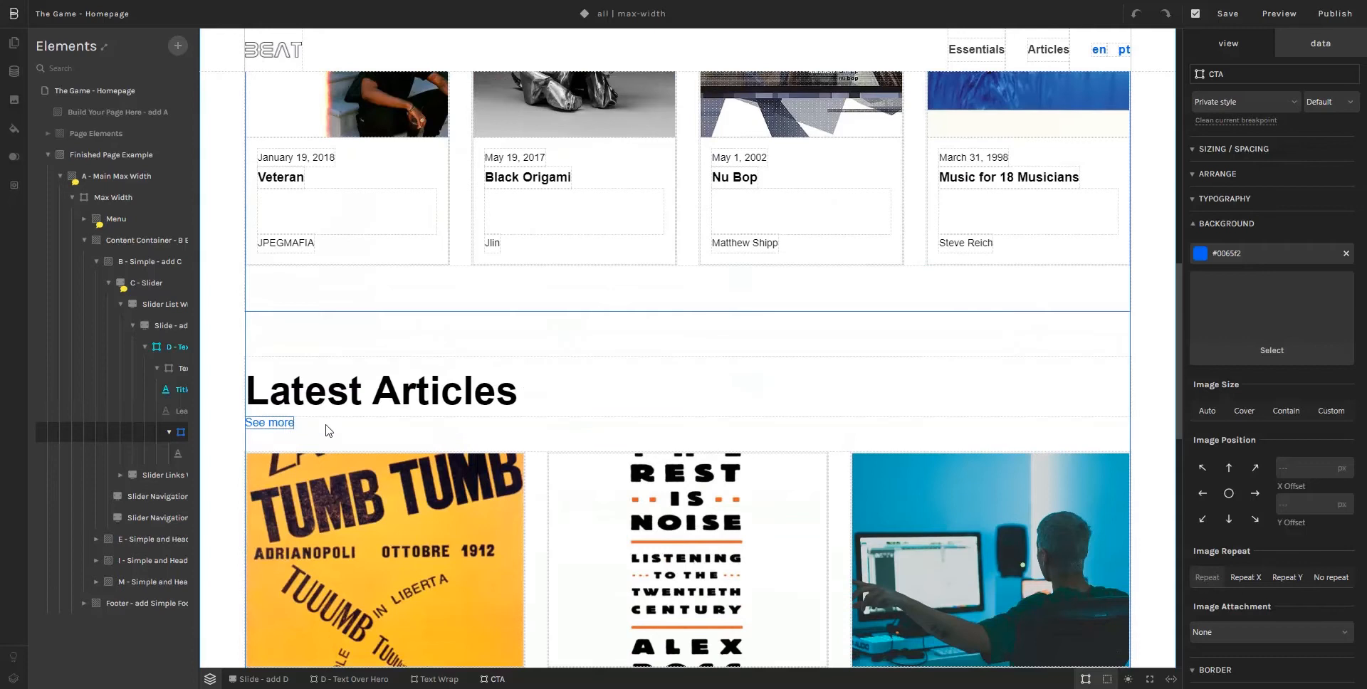
{"action": "left_click", "coordinate": [285, 423]}
{"action": "left_click", "coordinate": [1225, 199]}
{"action": "left_click", "coordinate": [1200, 315]}
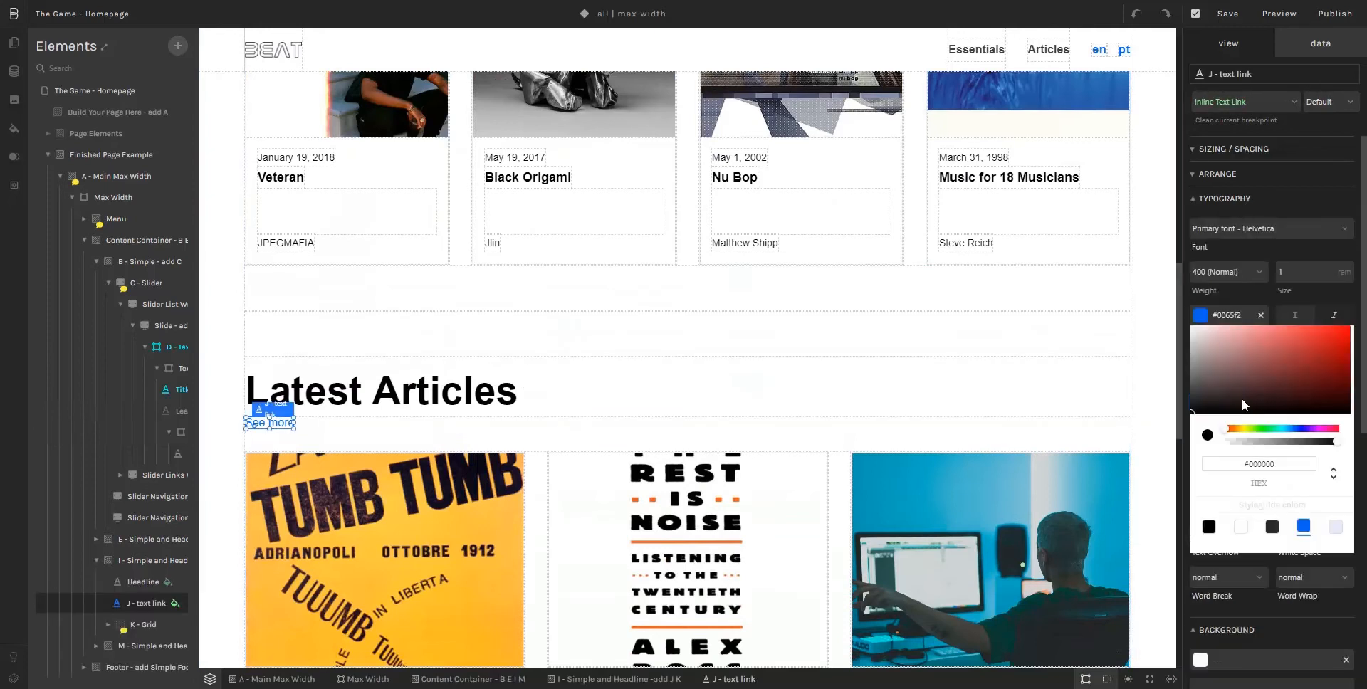
{"action": "scroll", "coordinate": [582, 390], "scroll_direction": "down", "scroll_amount": 10}
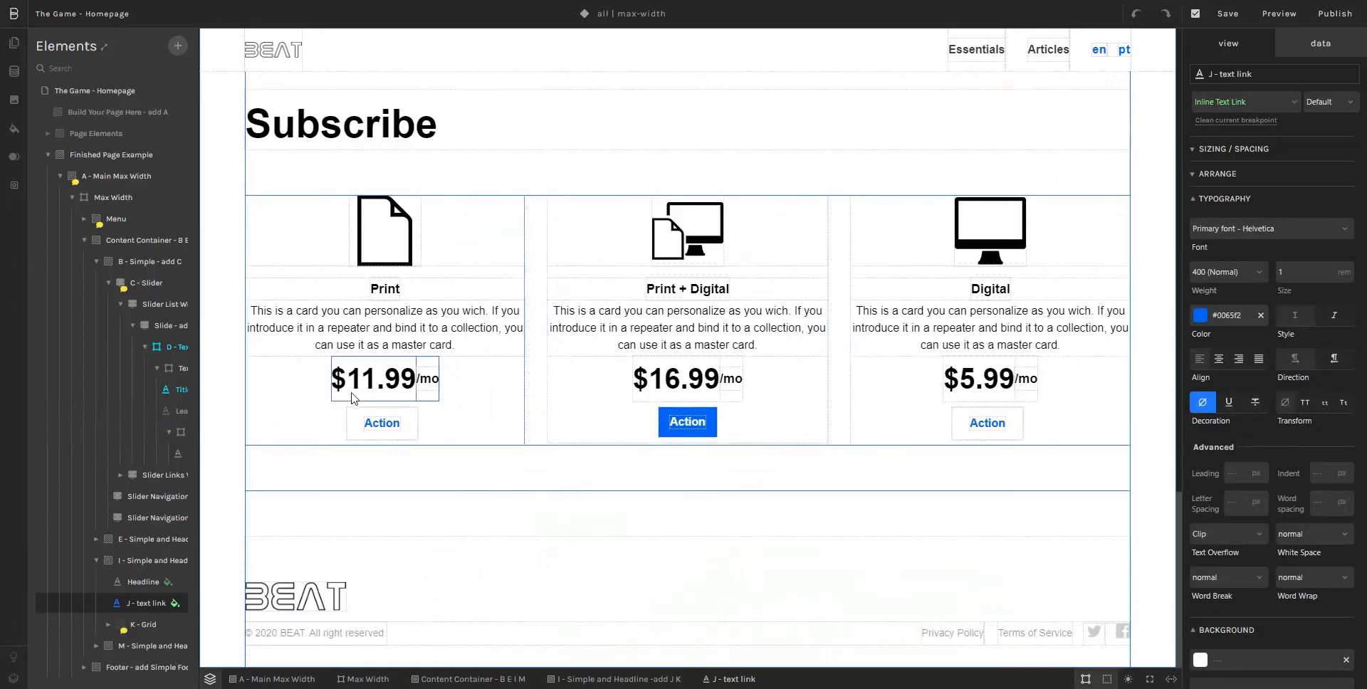
{"action": "scroll", "coordinate": [388, 398], "scroll_direction": "up", "scroll_amount": 8}
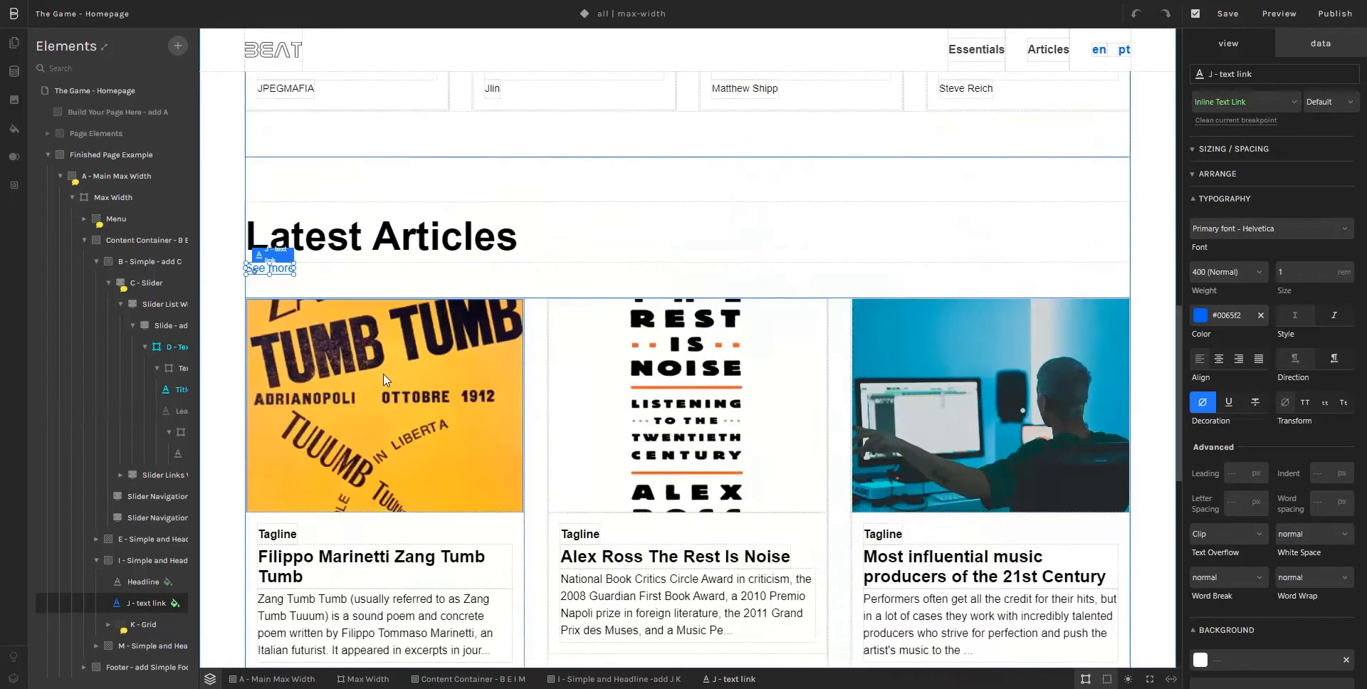
{"action": "scroll", "coordinate": [385, 356], "scroll_direction": "up", "scroll_amount": 6}
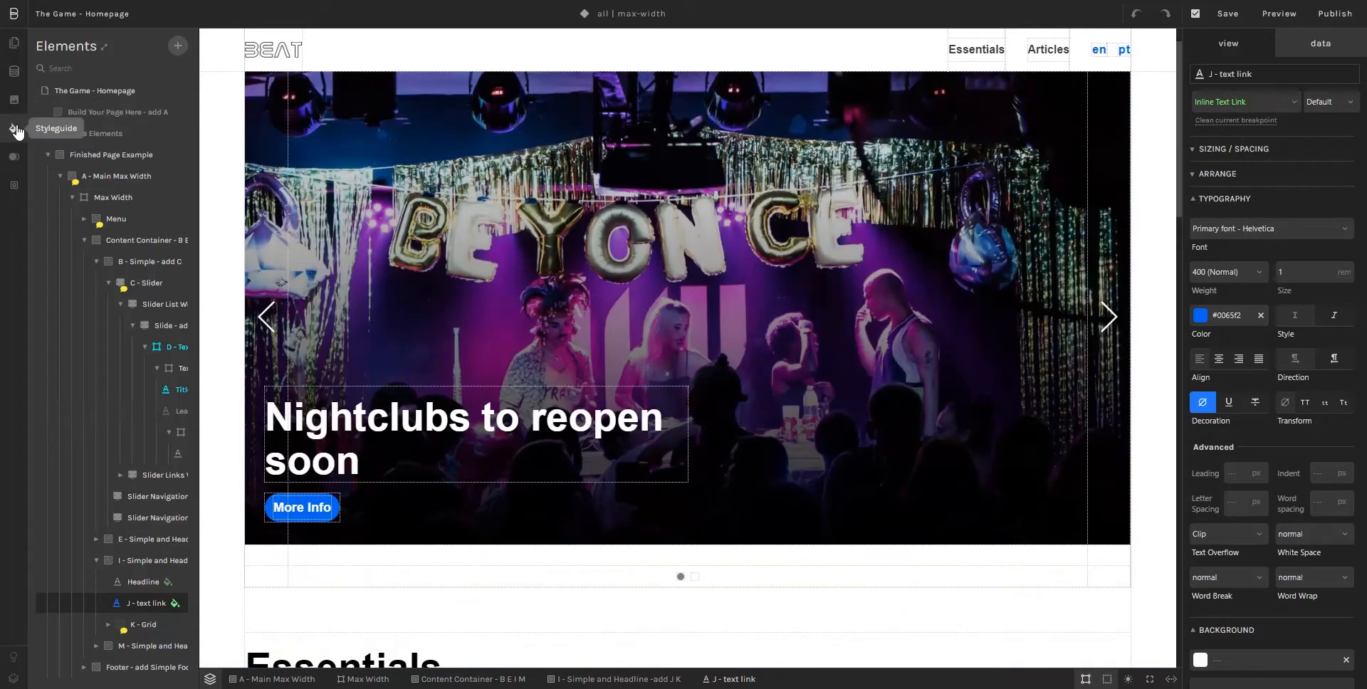
Step: Change the styleguide's primary color to red #f20012 and close the styleguide
{"action": "left_click", "coordinate": [14, 129]}
{"action": "left_click", "coordinate": [49, 218]}
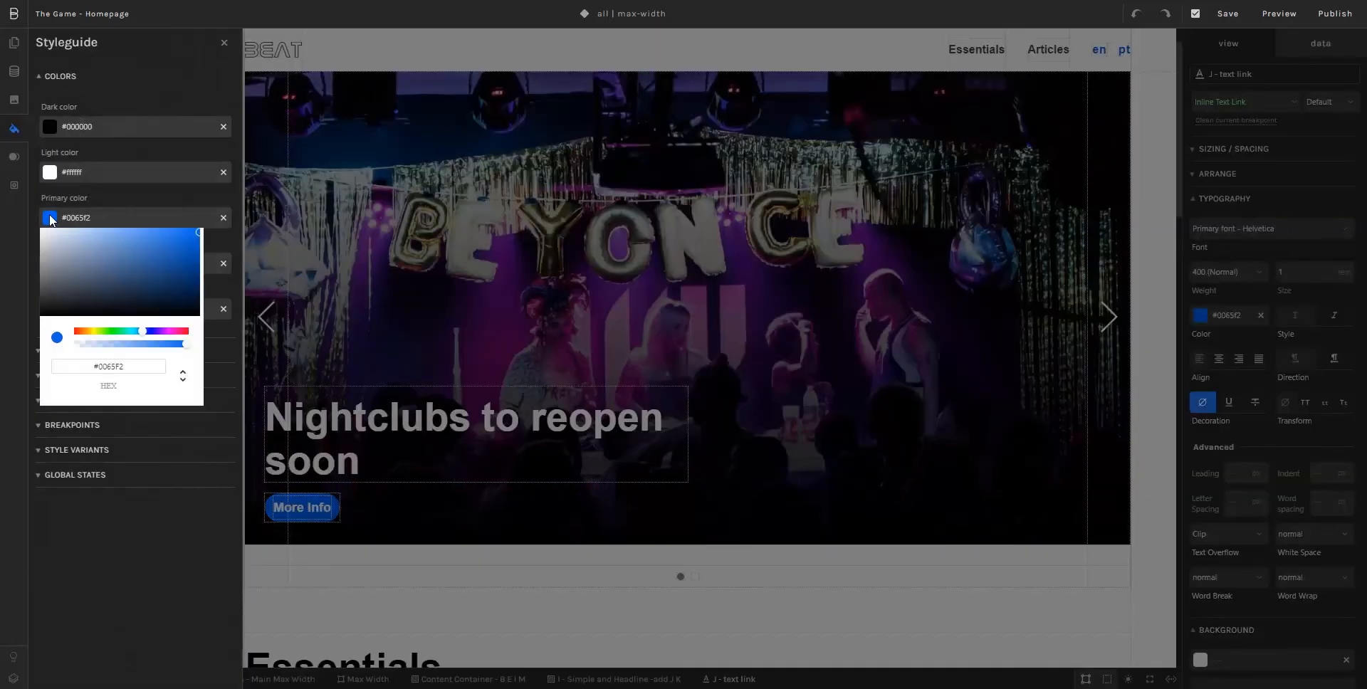
{"action": "left_click", "coordinate": [187, 331]}
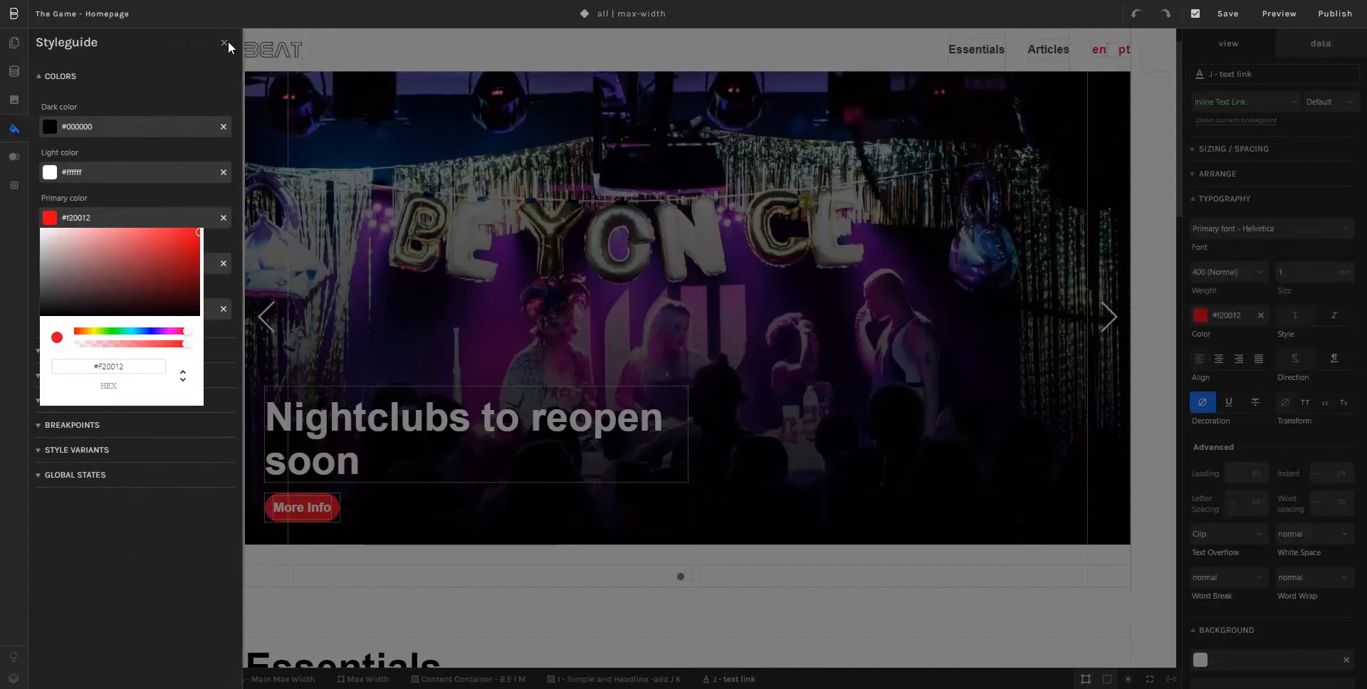
{"action": "left_click", "coordinate": [225, 43]}
{"action": "left_click", "coordinate": [225, 43]}
Step: Check the red primary color on the buttons and links throughout the homepage, and save the page
{"action": "scroll", "coordinate": [305, 366], "scroll_direction": "down", "scroll_amount": 2}
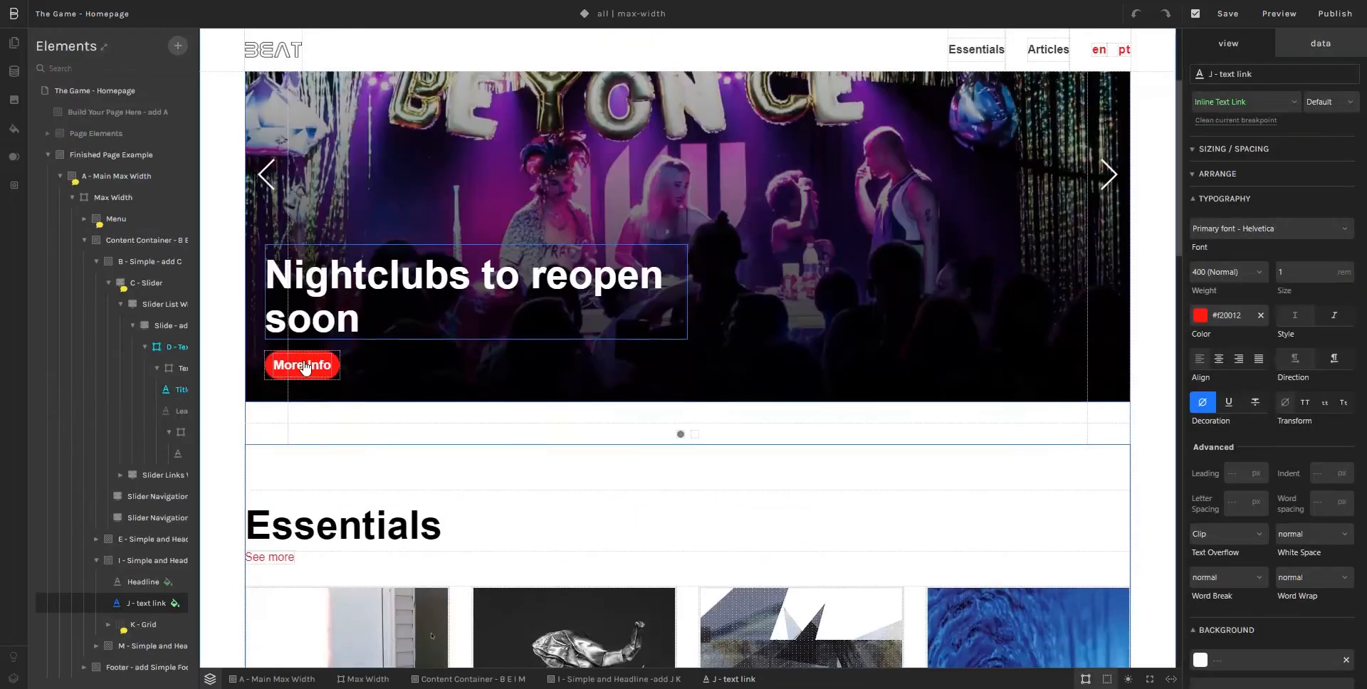
{"action": "scroll", "coordinate": [306, 367], "scroll_direction": "down", "scroll_amount": 10}
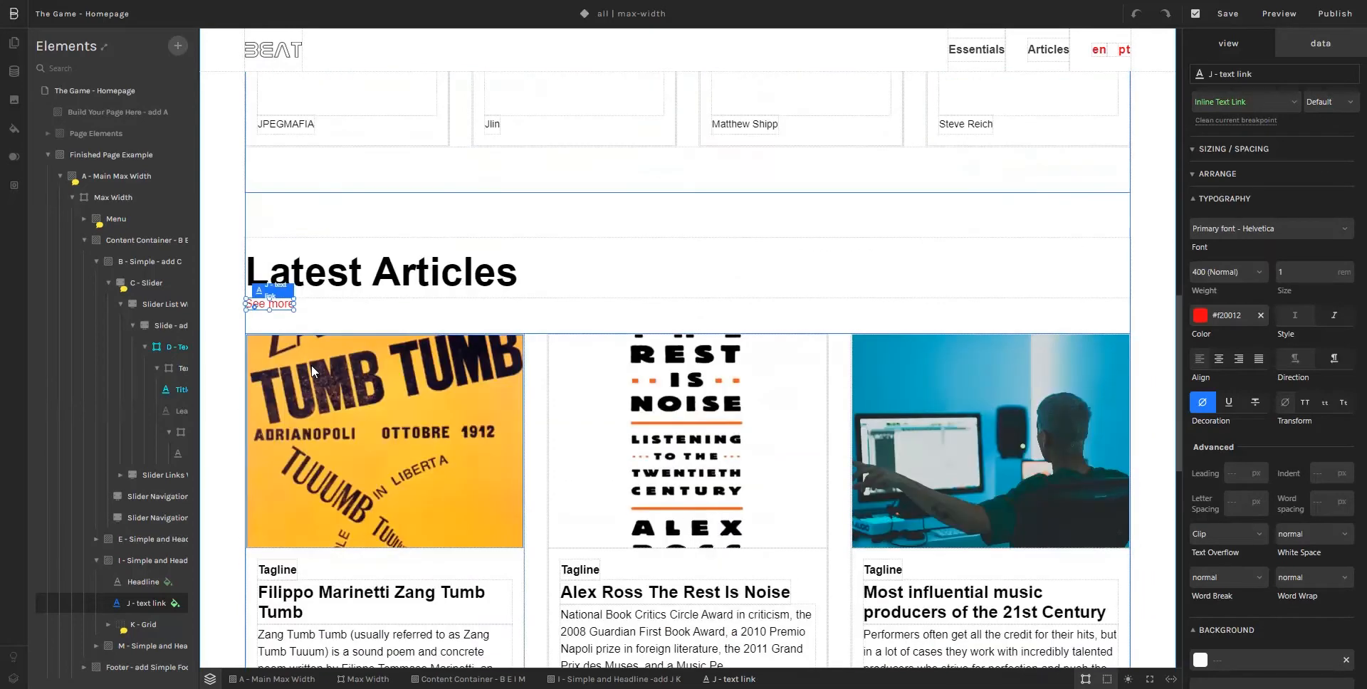
{"action": "scroll", "coordinate": [539, 449], "scroll_direction": "down", "scroll_amount": 9}
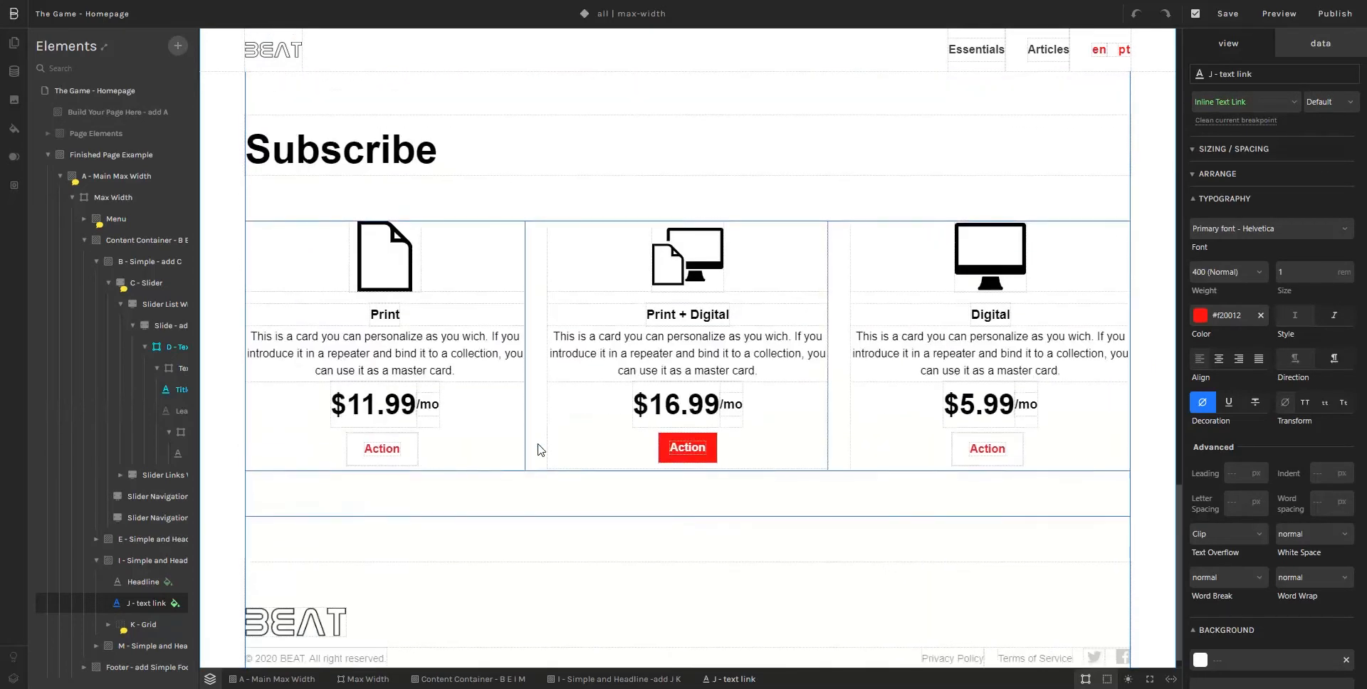
{"action": "scroll", "coordinate": [539, 449], "scroll_direction": "up", "scroll_amount": 20}
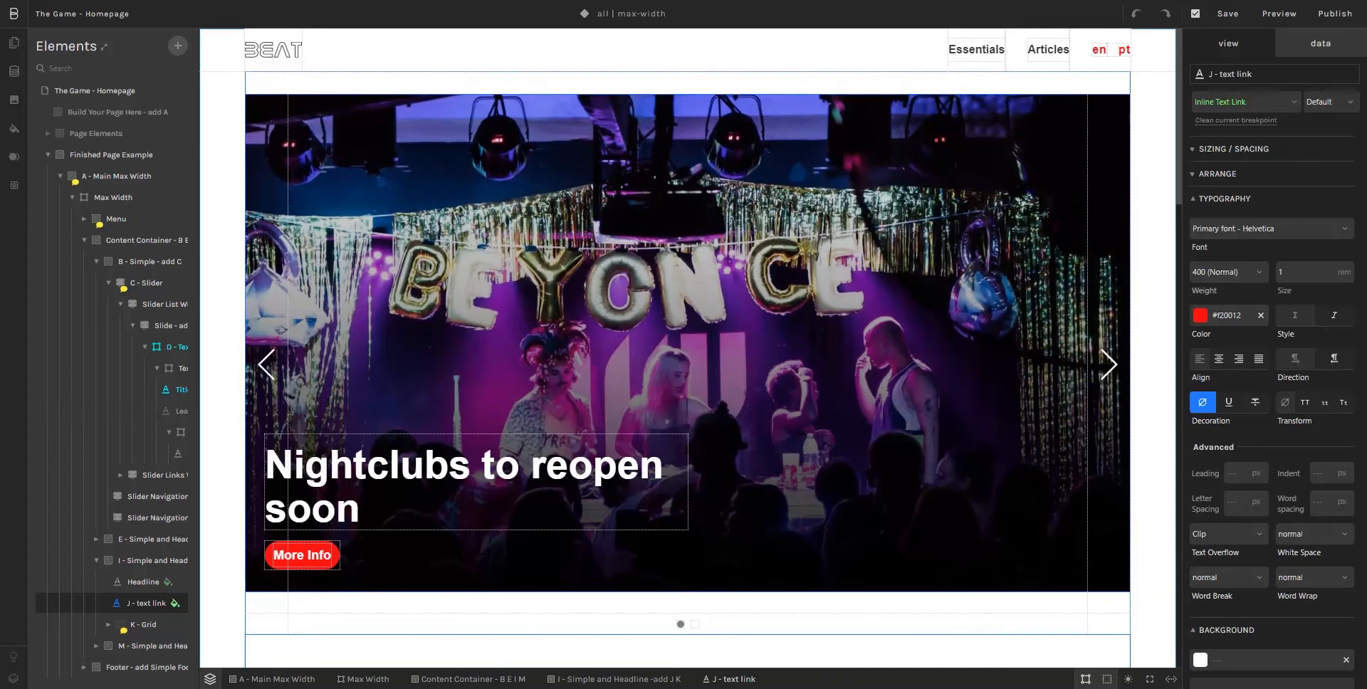
{"action": "key", "text": "ctrl+s"}
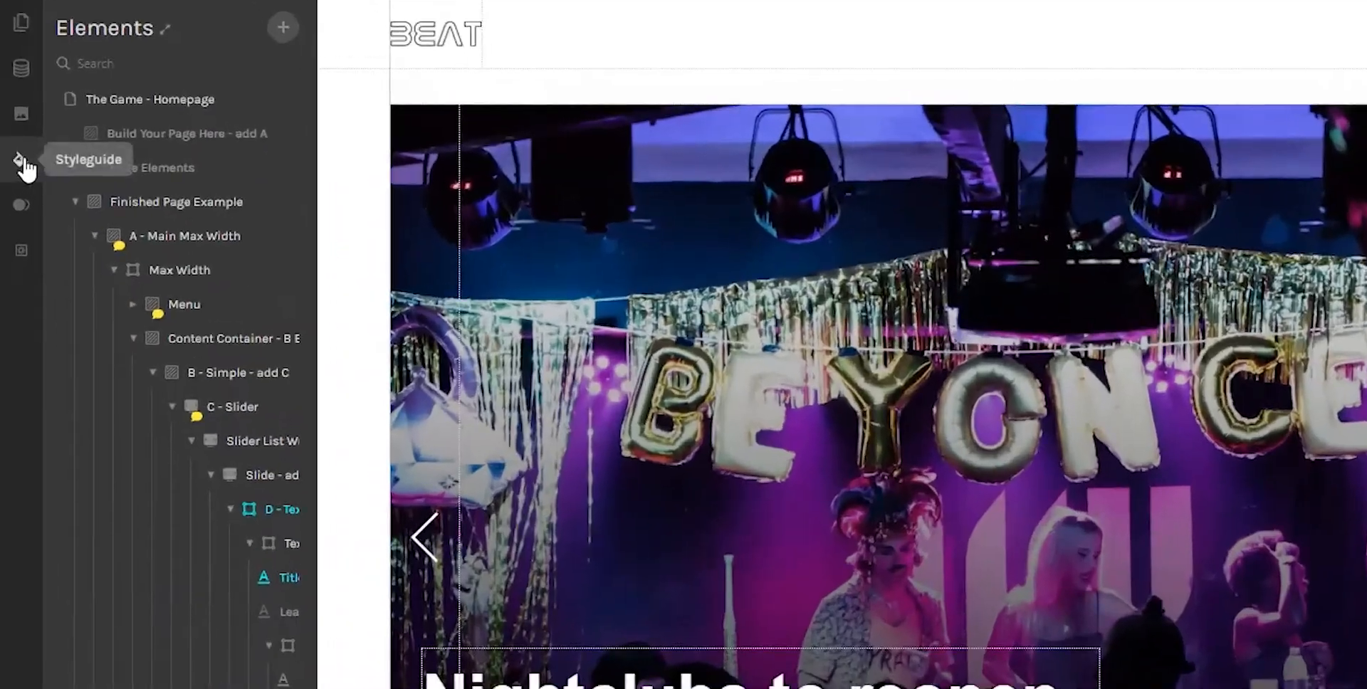
Step: Try to change the primary font to Roboto in the styleguide's typefaces
{"action": "left_click", "coordinate": [24, 164]}
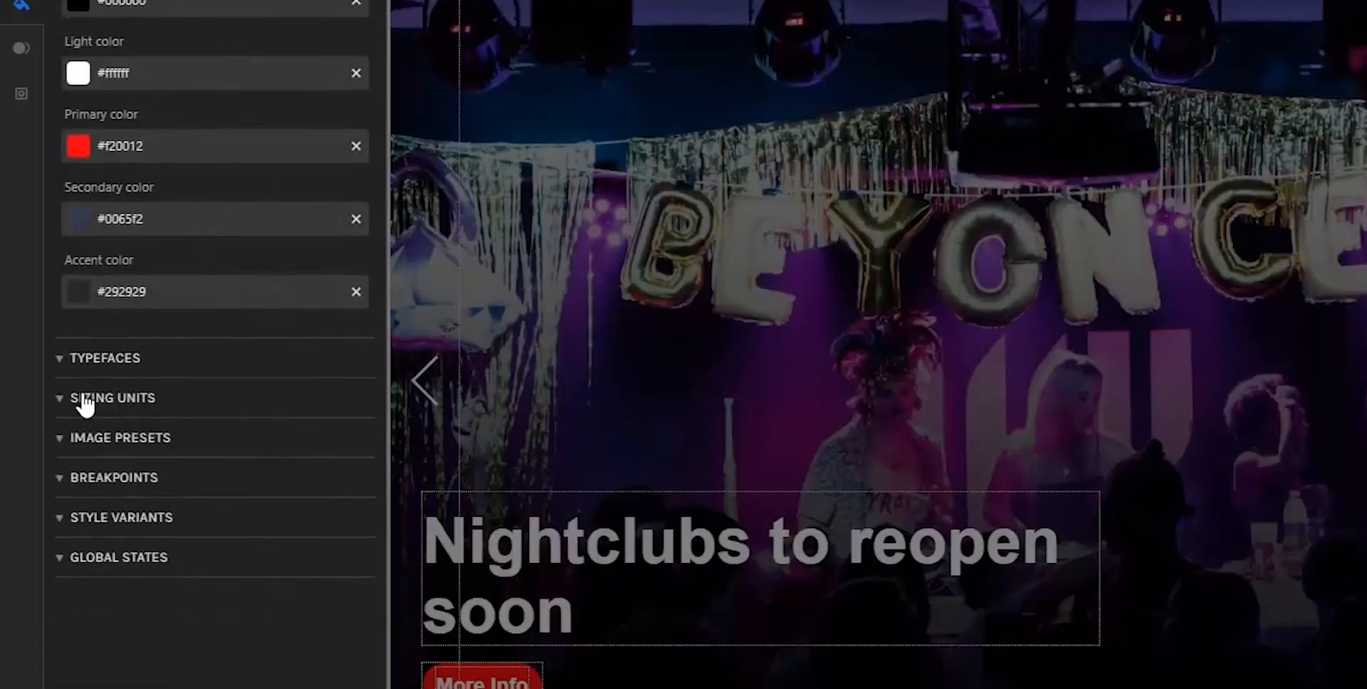
{"action": "left_click", "coordinate": [82, 357]}
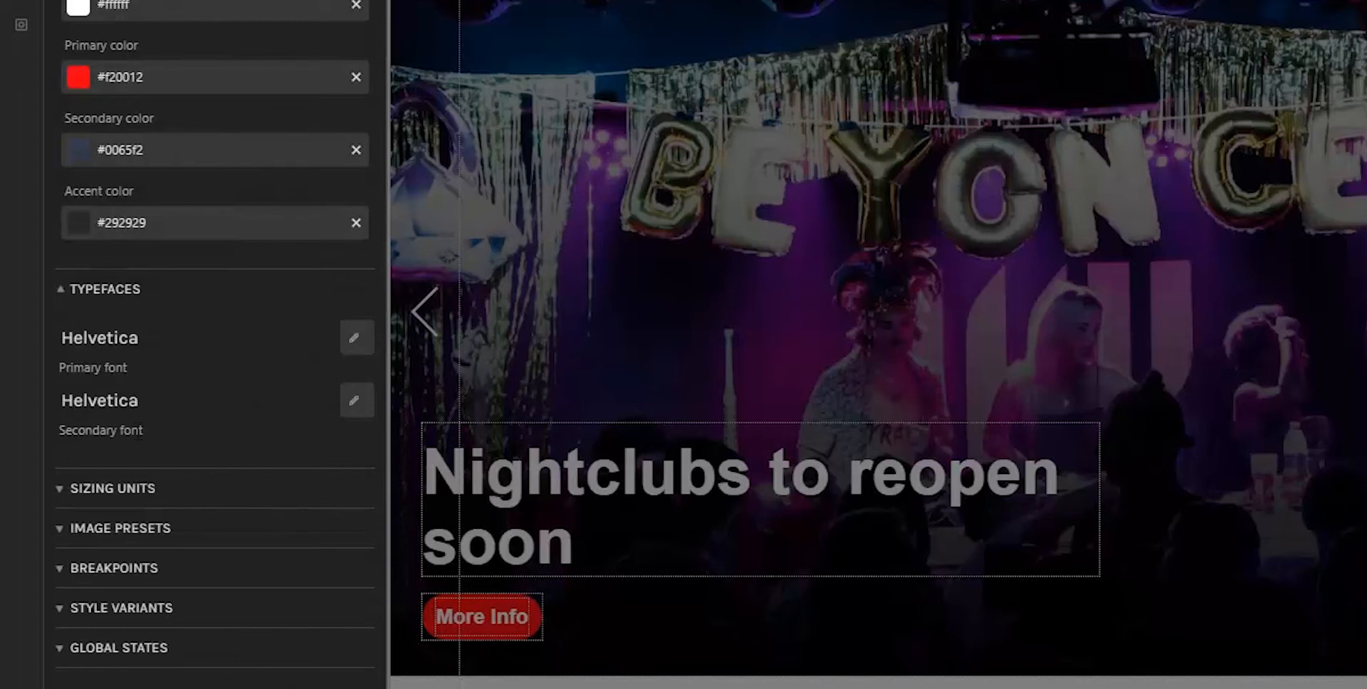
{"action": "left_click", "coordinate": [350, 340]}
{"action": "left_click", "coordinate": [360, 372]}
{"action": "scroll", "coordinate": [342, 427], "scroll_direction": "up", "scroll_amount": 1}
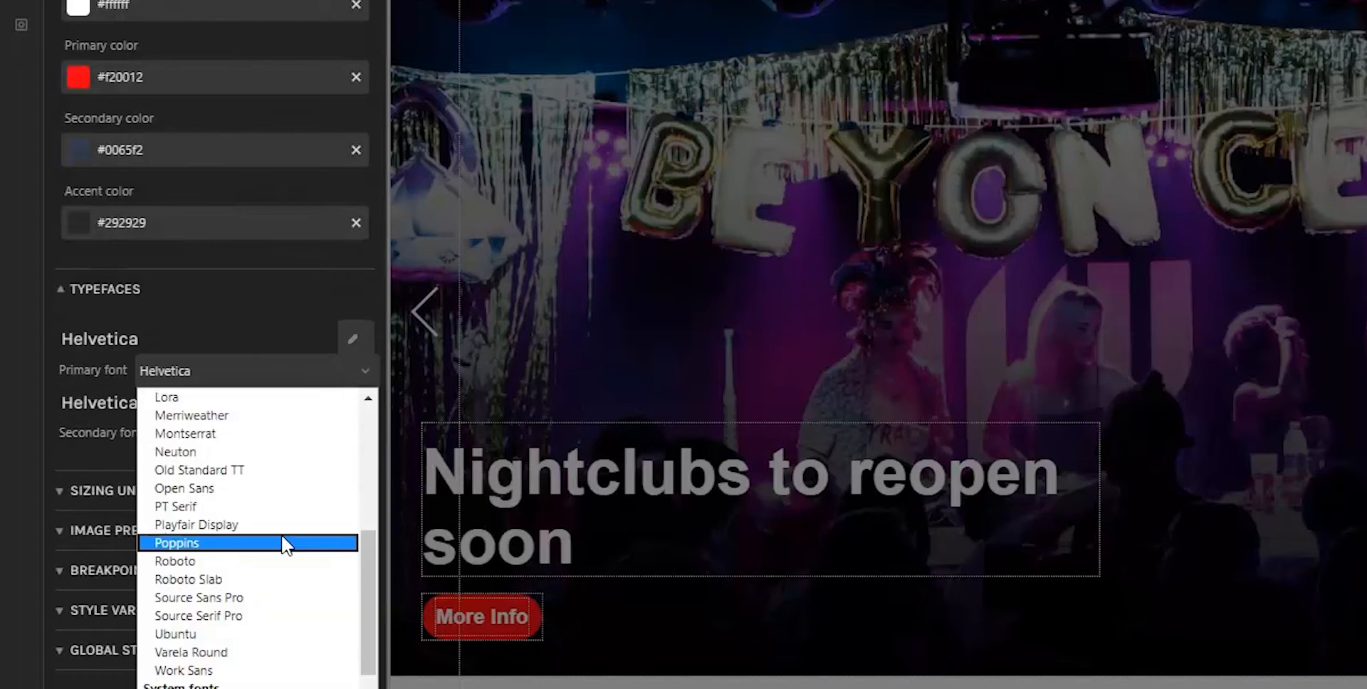
{"action": "left_click", "coordinate": [285, 563]}
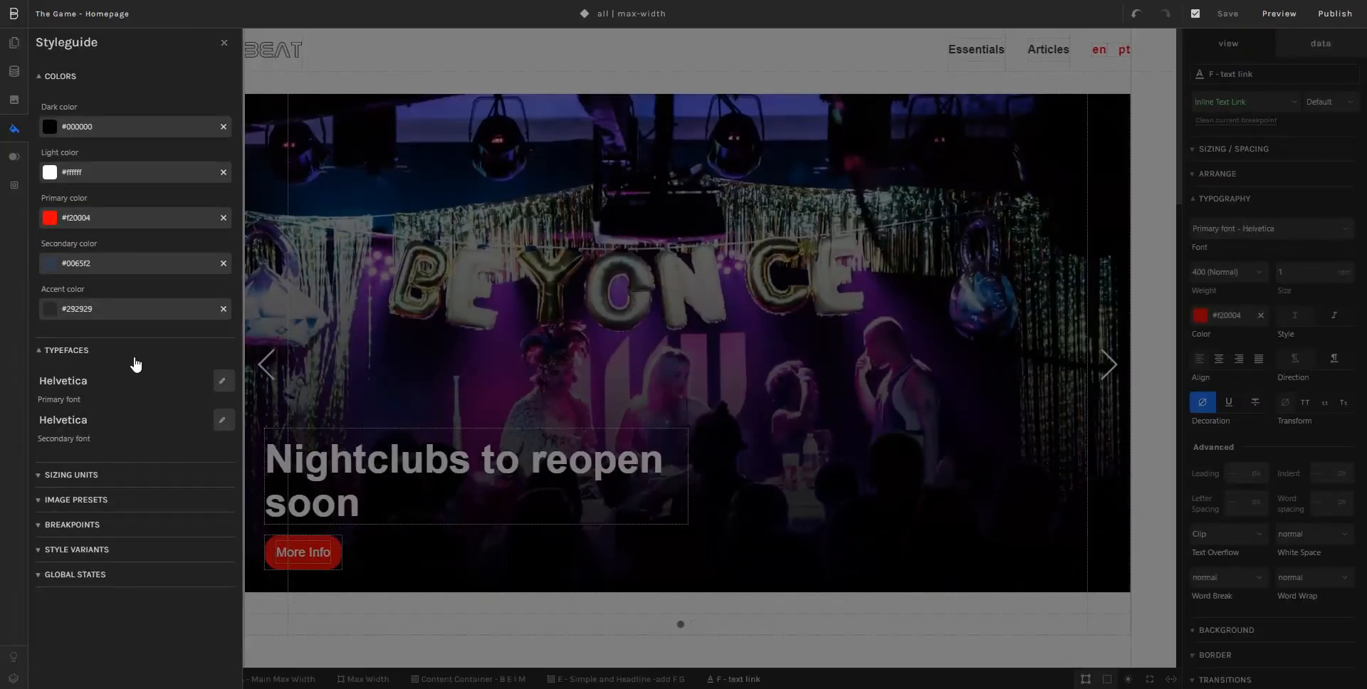
Step: Set the base font size for the Max Width breakpoint to 20 px in the styleguide's sizing units
{"action": "left_click", "coordinate": [78, 351]}
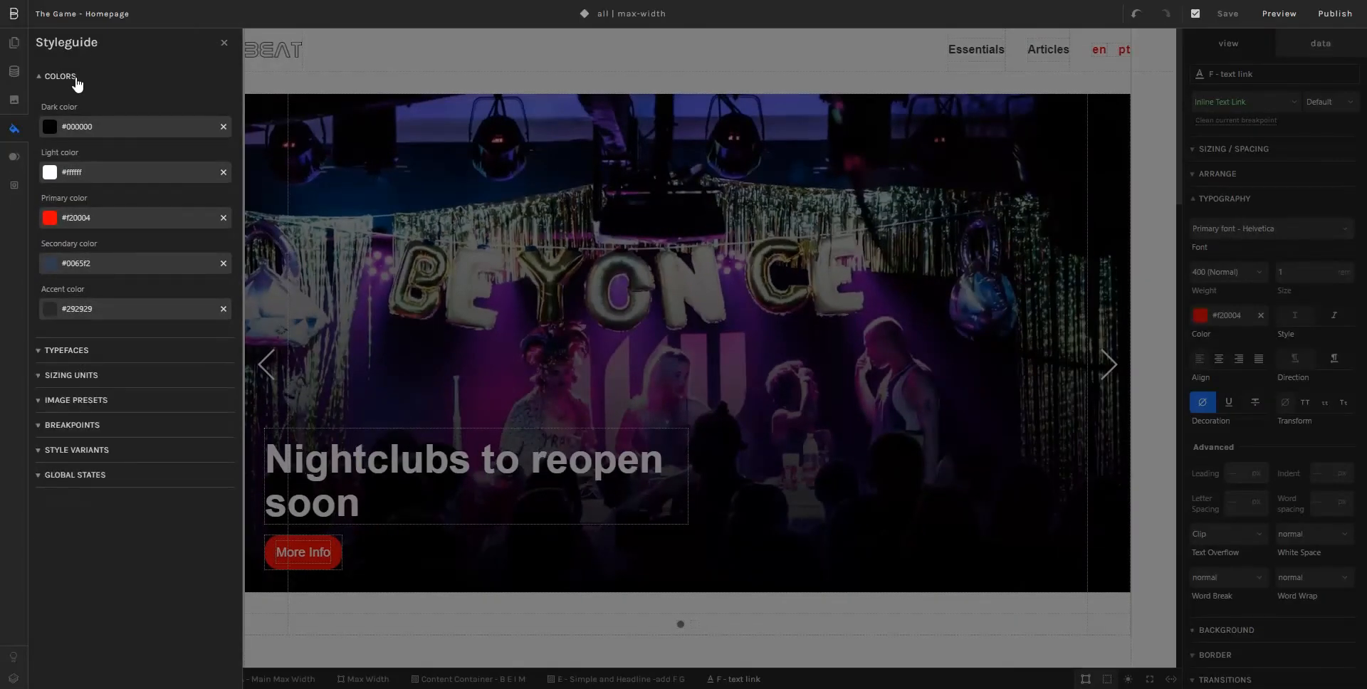
{"action": "left_click", "coordinate": [77, 76]}
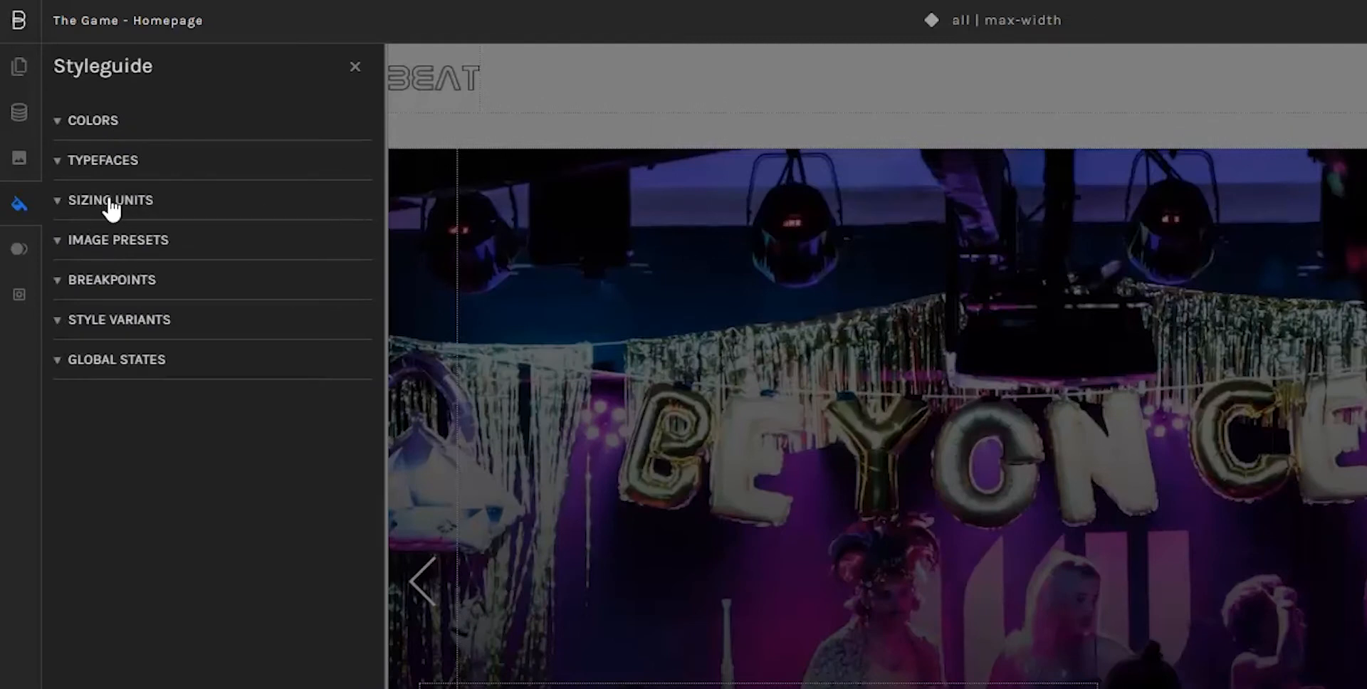
{"action": "left_click", "coordinate": [71, 128]}
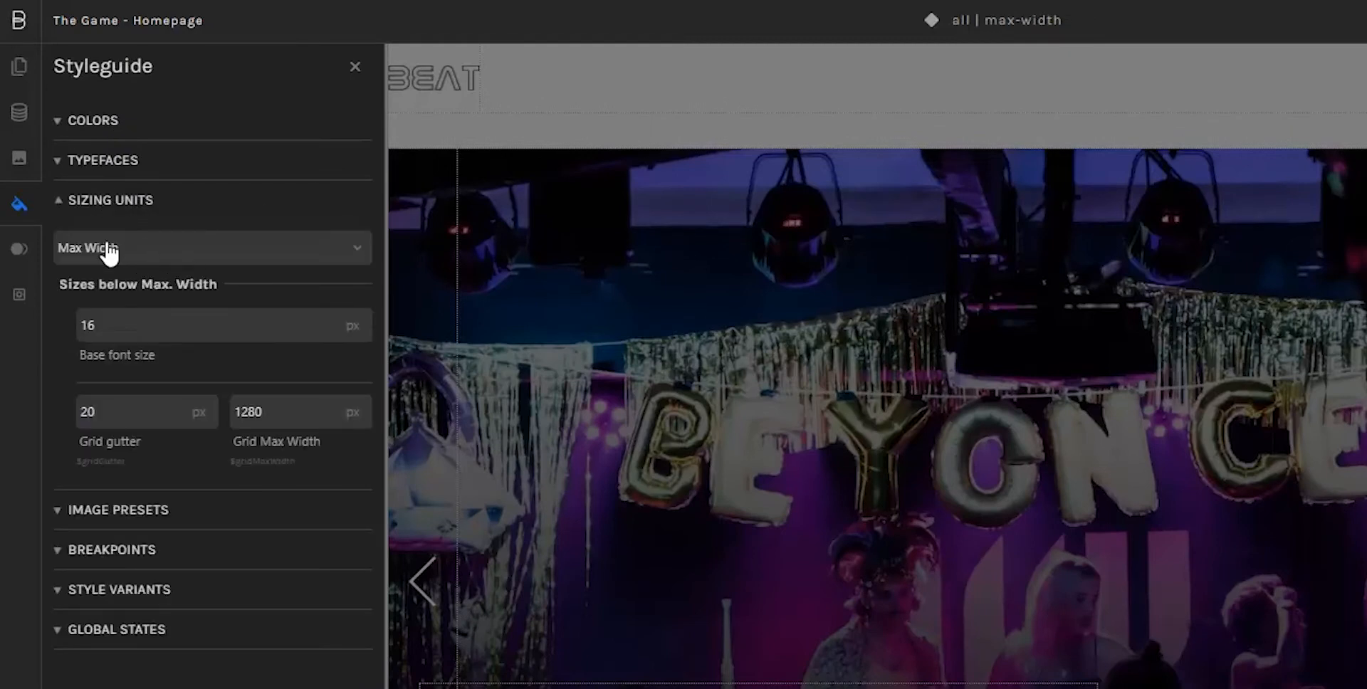
{"action": "left_click", "coordinate": [247, 256]}
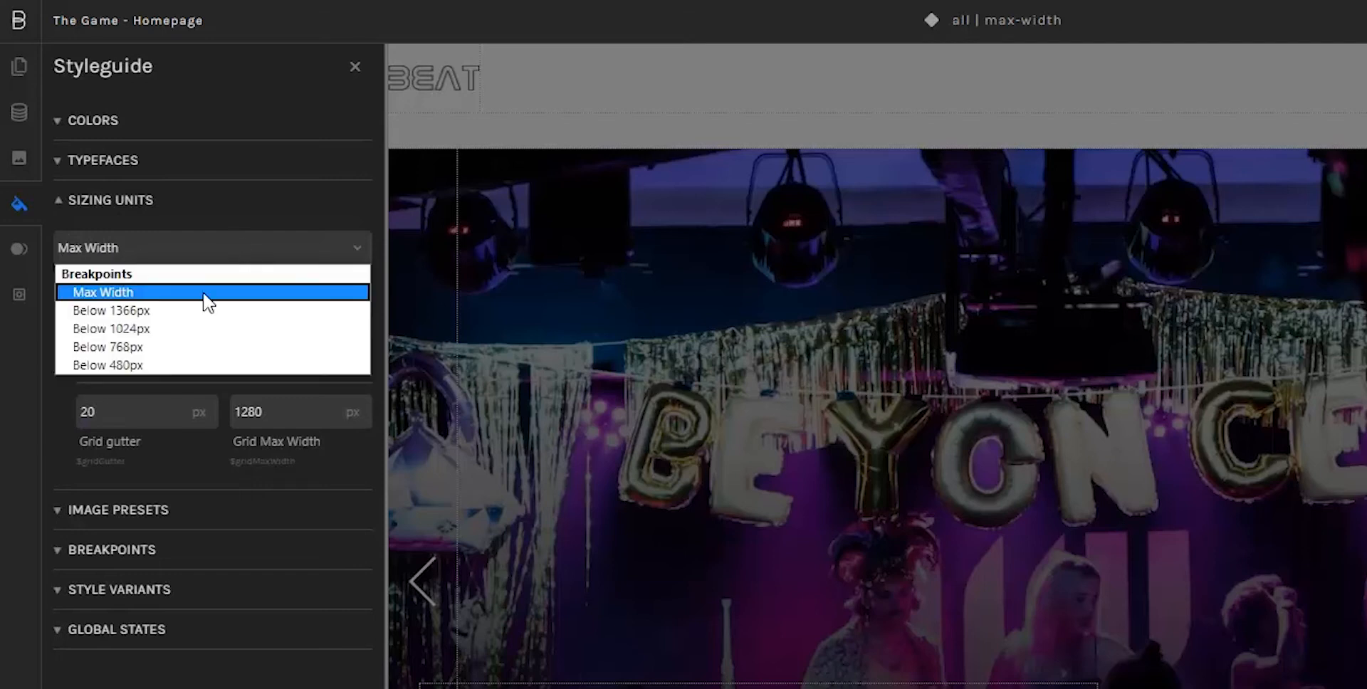
{"action": "left_click", "coordinate": [199, 253]}
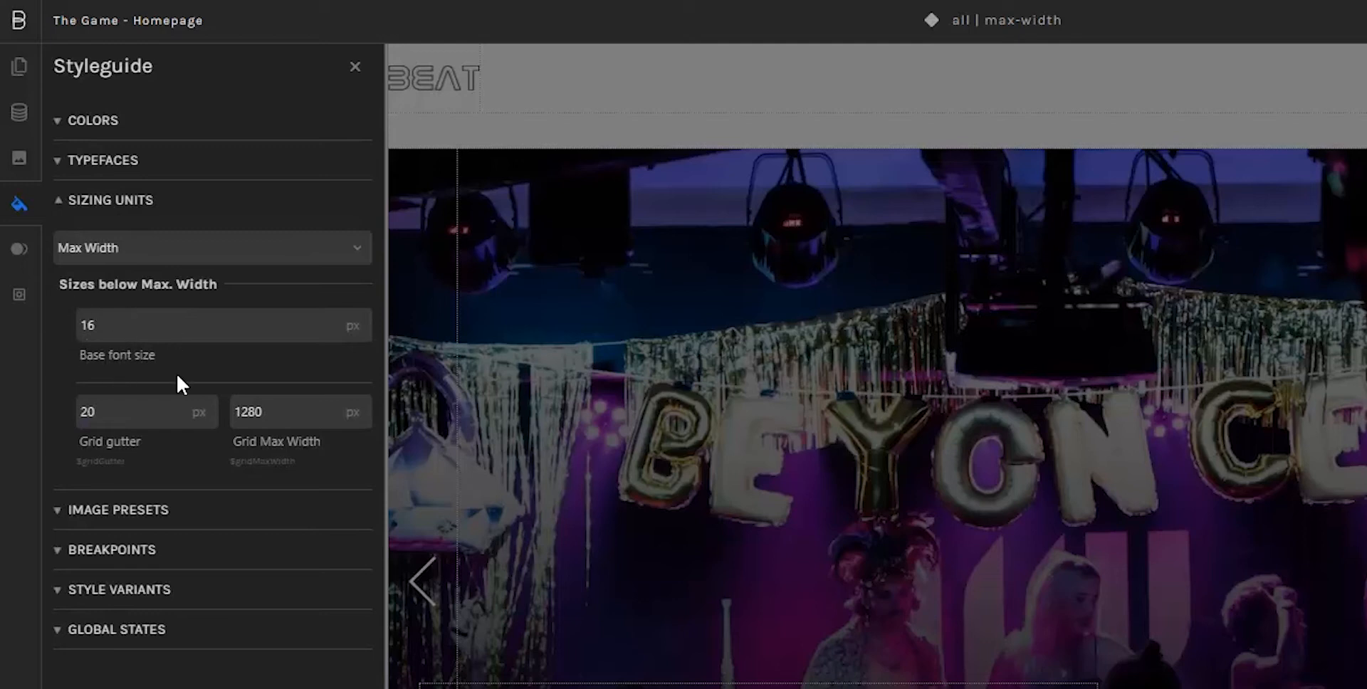
{"action": "left_click_drag", "start_coordinate": [137, 350], "coordinate": [73, 327]}
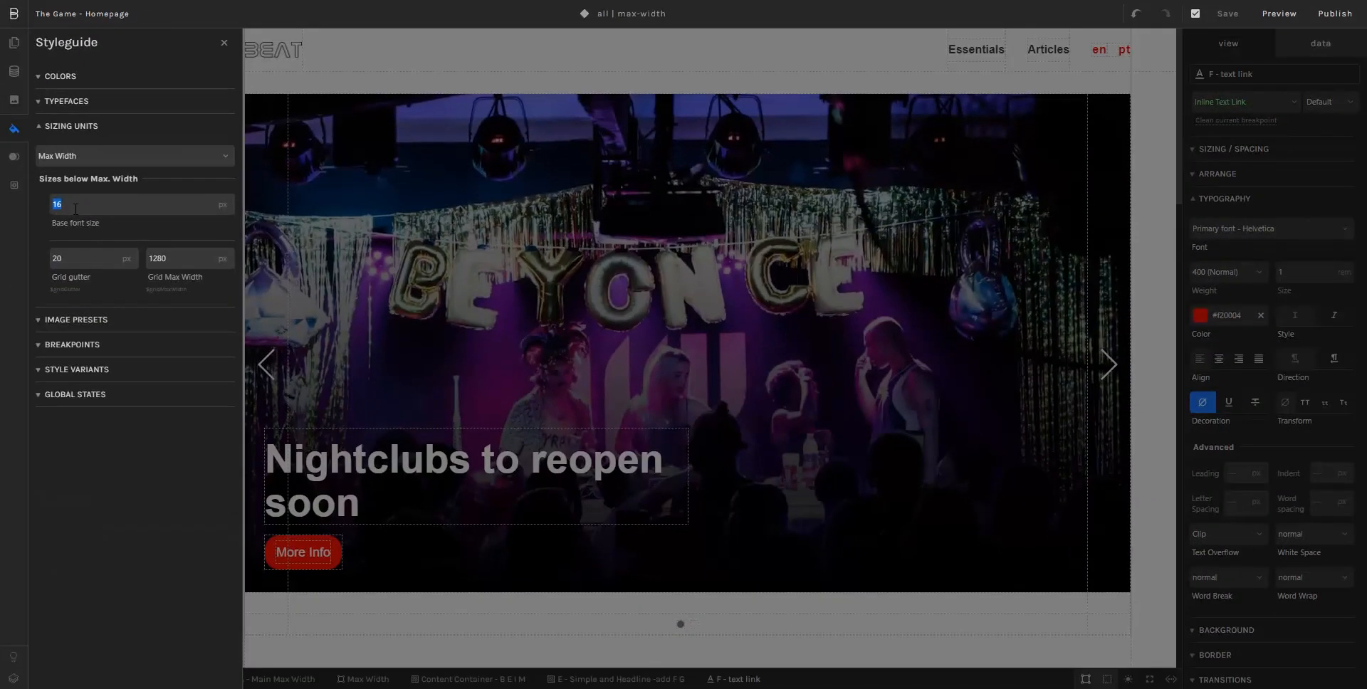
{"action": "type", "text": "20"}
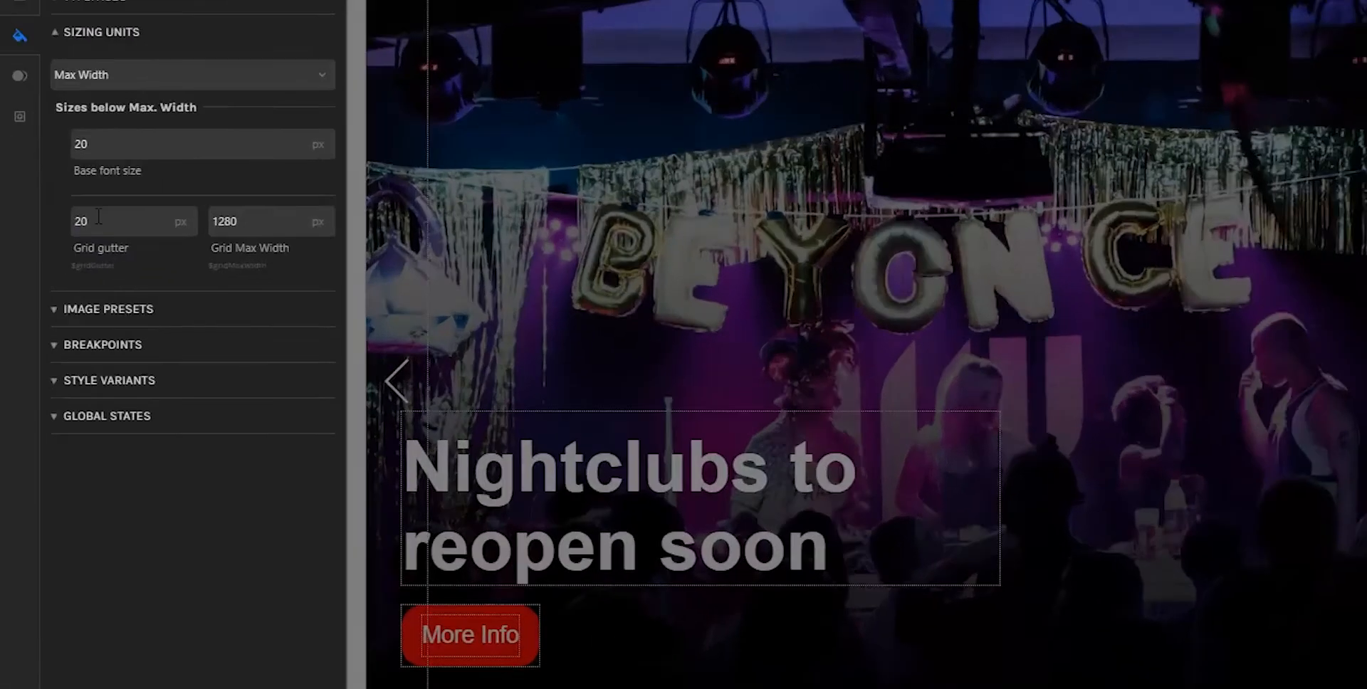
Step: Examine the grid gutter and grid max width settings for the Max Width breakpoint
{"action": "left_click", "coordinate": [54, 258]}
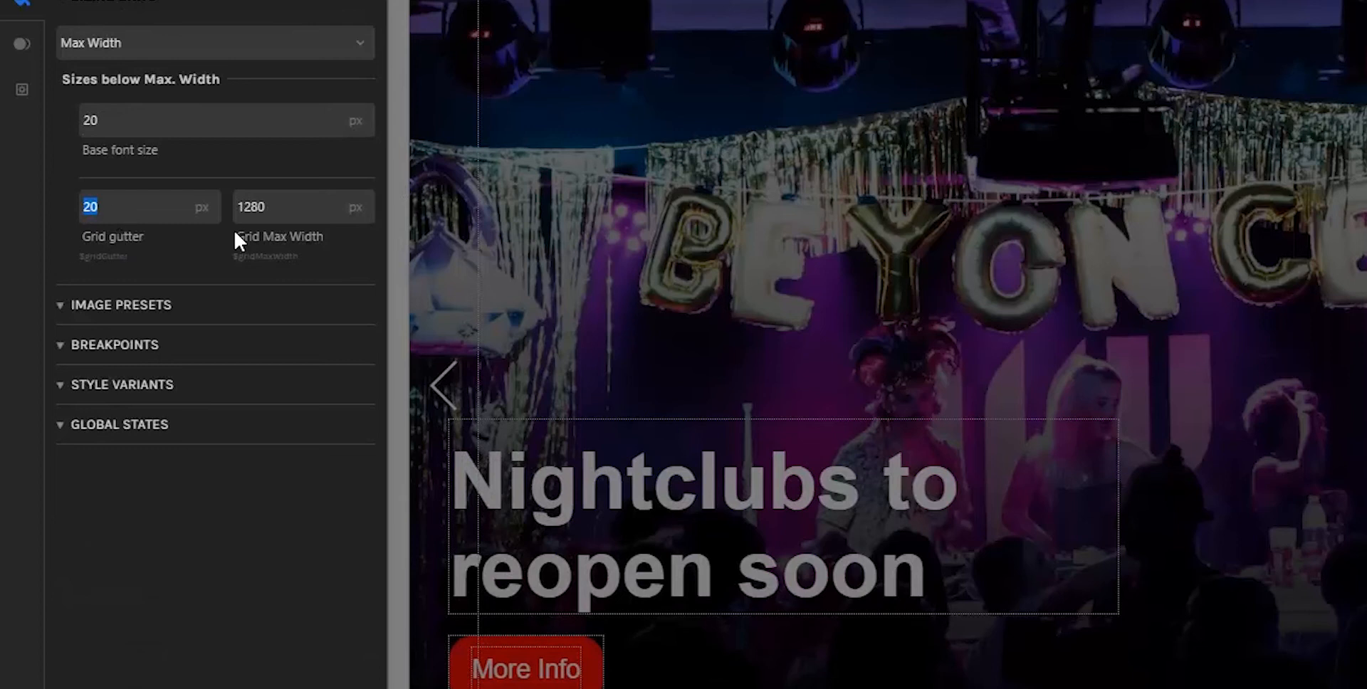
{"action": "left_click_drag", "start_coordinate": [234, 238], "coordinate": [331, 241]}
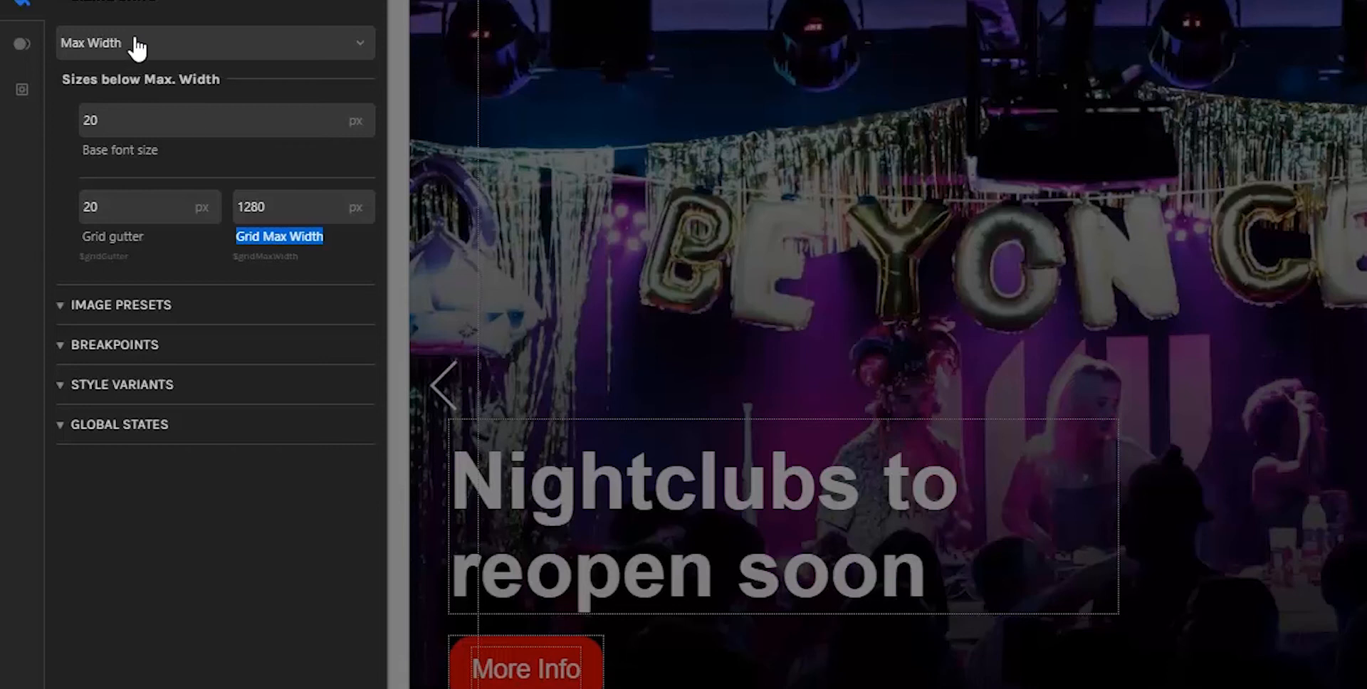
{"action": "left_click", "coordinate": [134, 5]}
Step: Examine the image adjustments of image preset XXL, including its blend color
{"action": "left_click", "coordinate": [172, 44]}
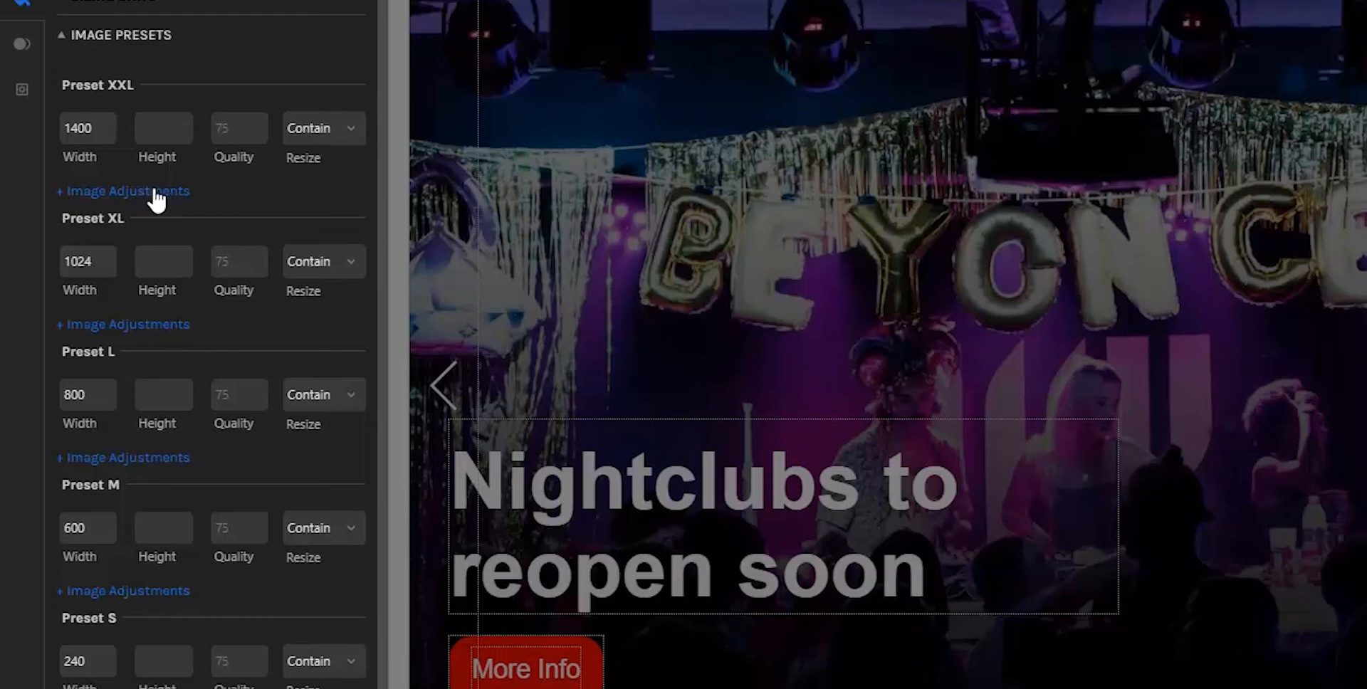
{"action": "left_click", "coordinate": [188, 193]}
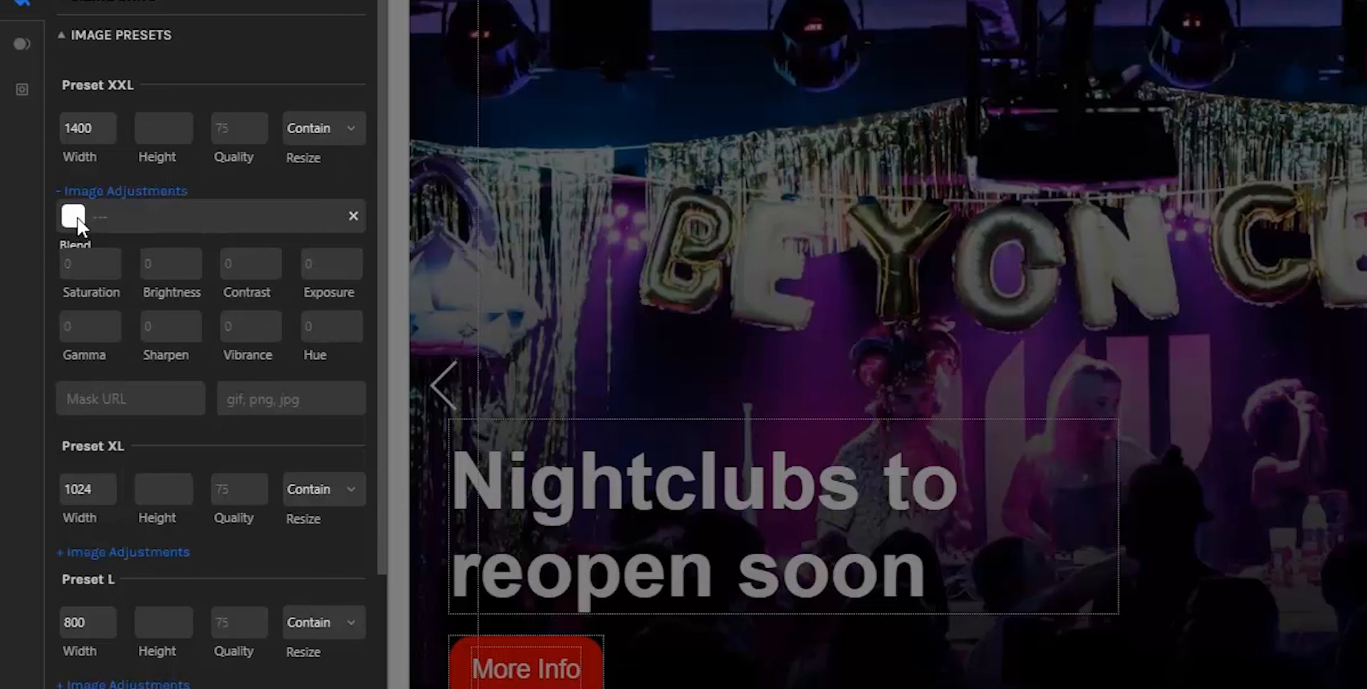
{"action": "left_click", "coordinate": [77, 219]}
{"action": "left_click", "coordinate": [206, 186]}
Step: Set the width of image preset XXL to 500 and collapse the image presets
{"action": "double_click", "coordinate": [78, 128]}
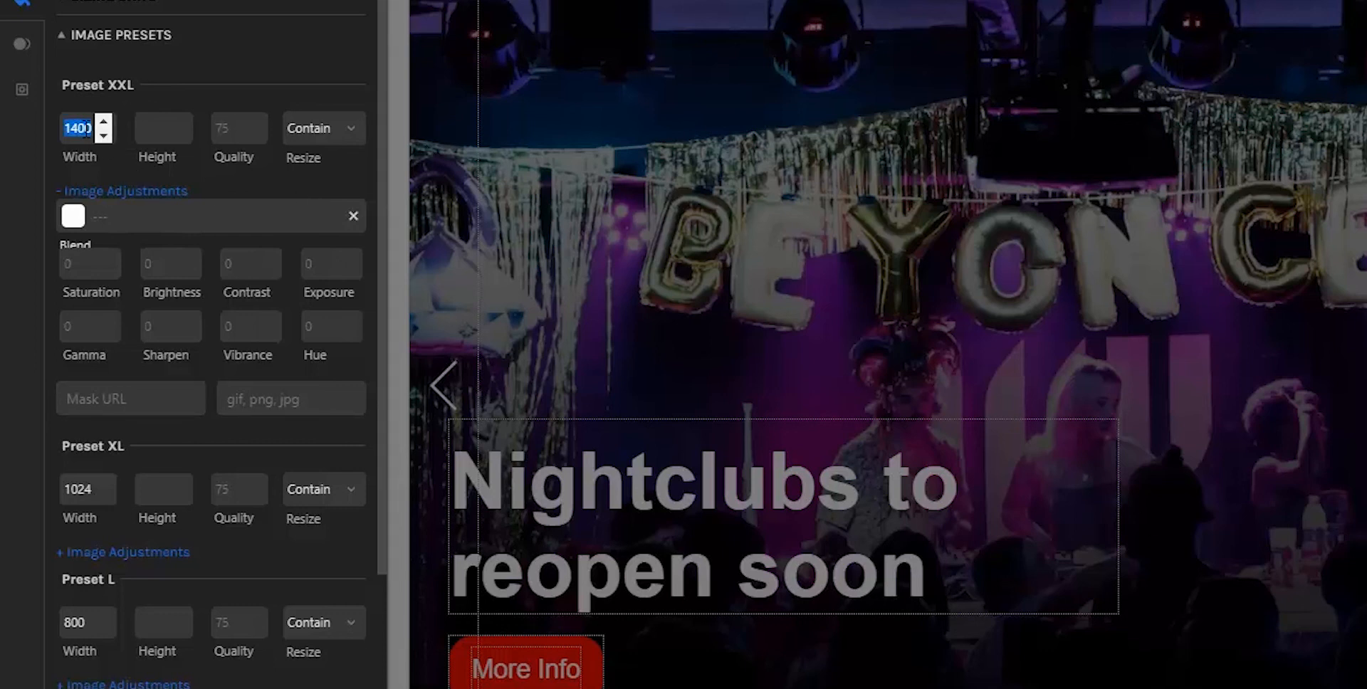
{"action": "type", "text": "500"}
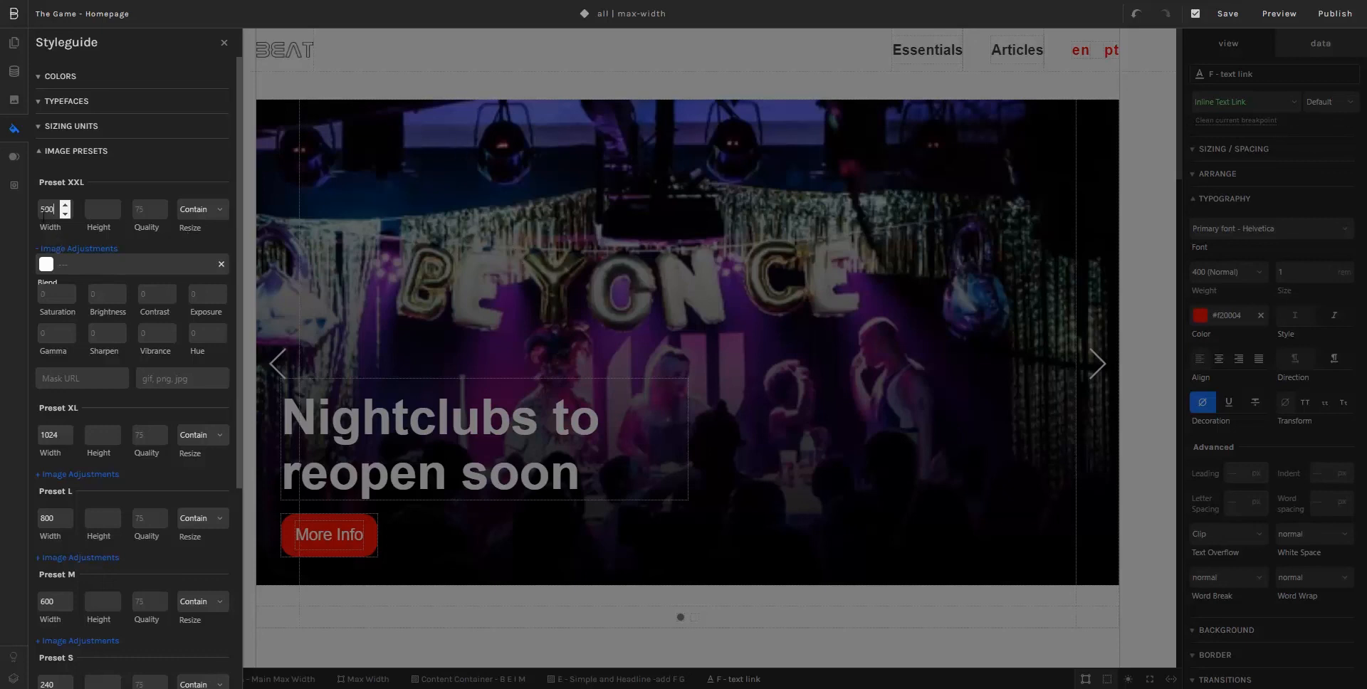
{"action": "double_click", "coordinate": [47, 209]}
{"action": "left_click", "coordinate": [74, 152]}
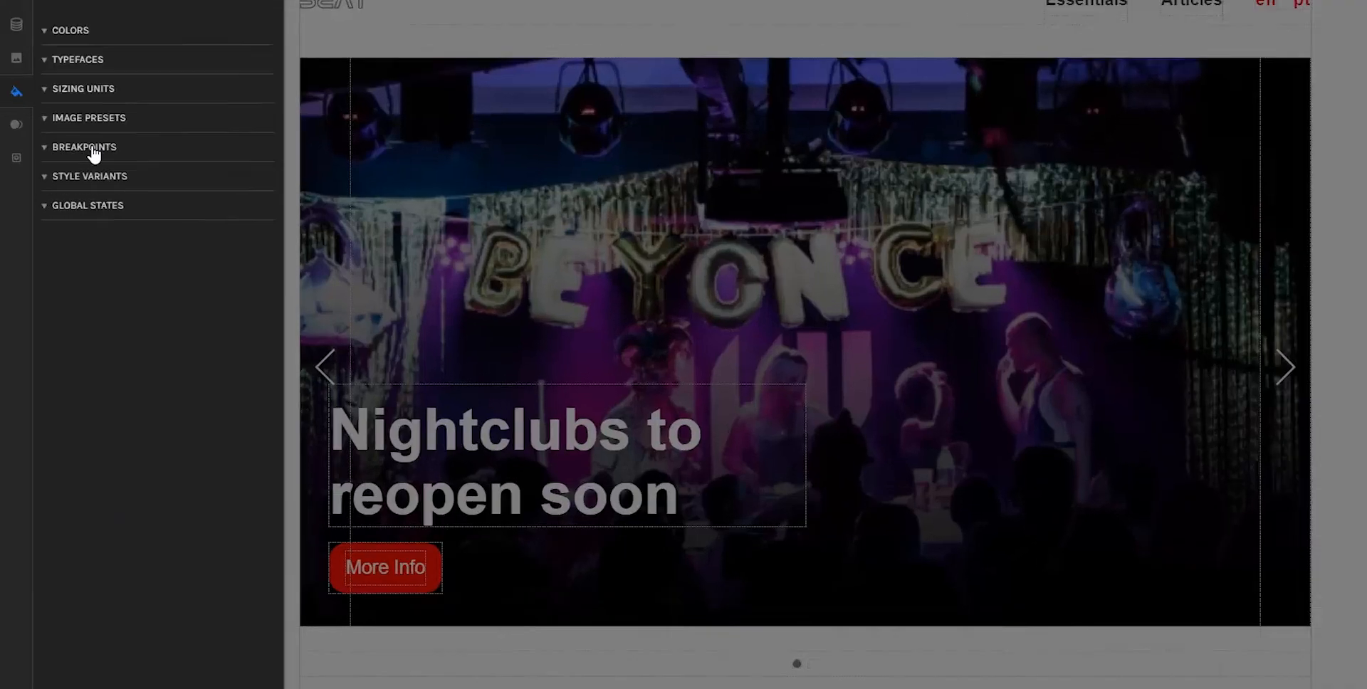
Step: View the styleguide's breakpoints, open the 480 px breakpoint for editing and cancel the edit
{"action": "left_click", "coordinate": [84, 177]}
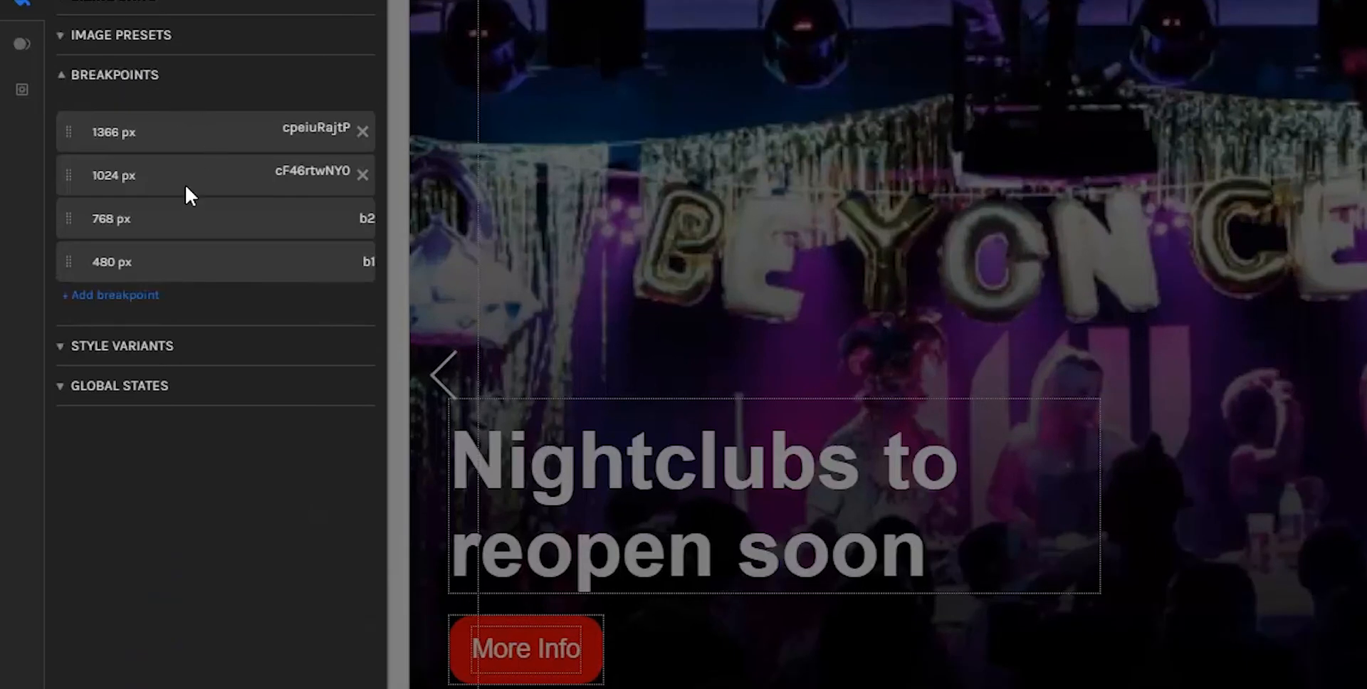
{"action": "left_click", "coordinate": [114, 253]}
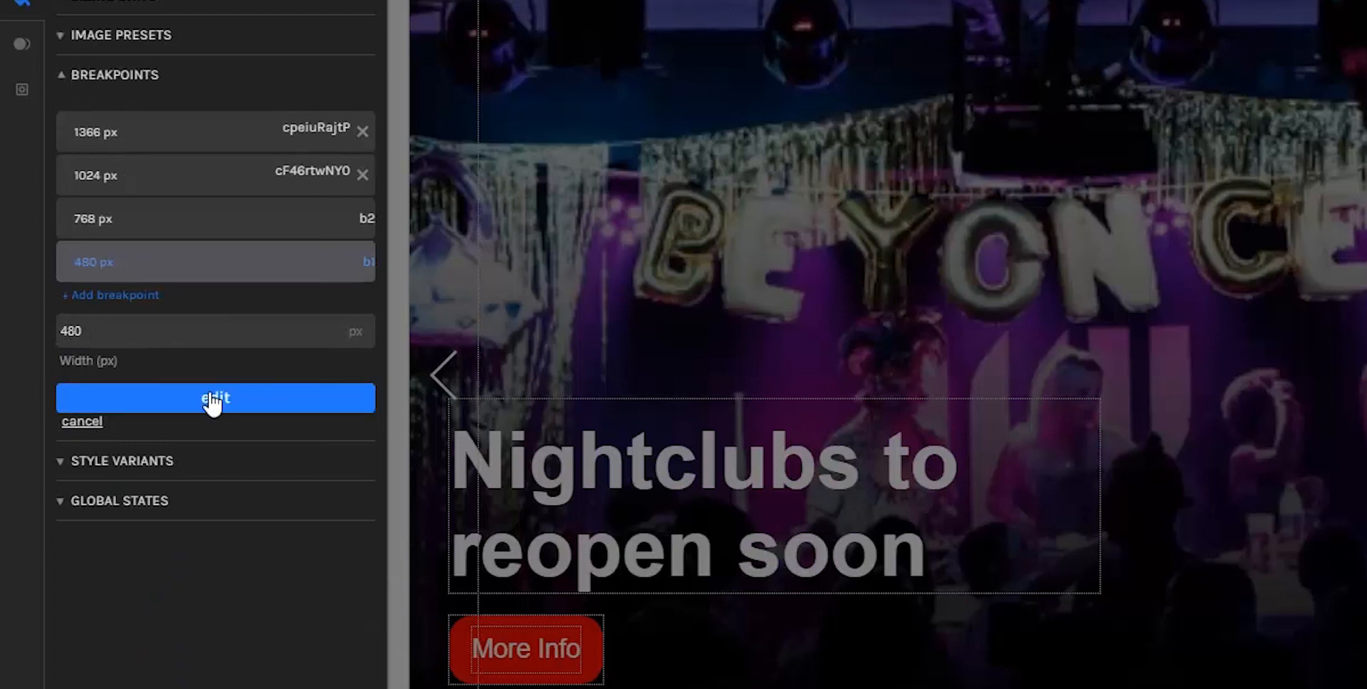
{"action": "left_click", "coordinate": [91, 425]}
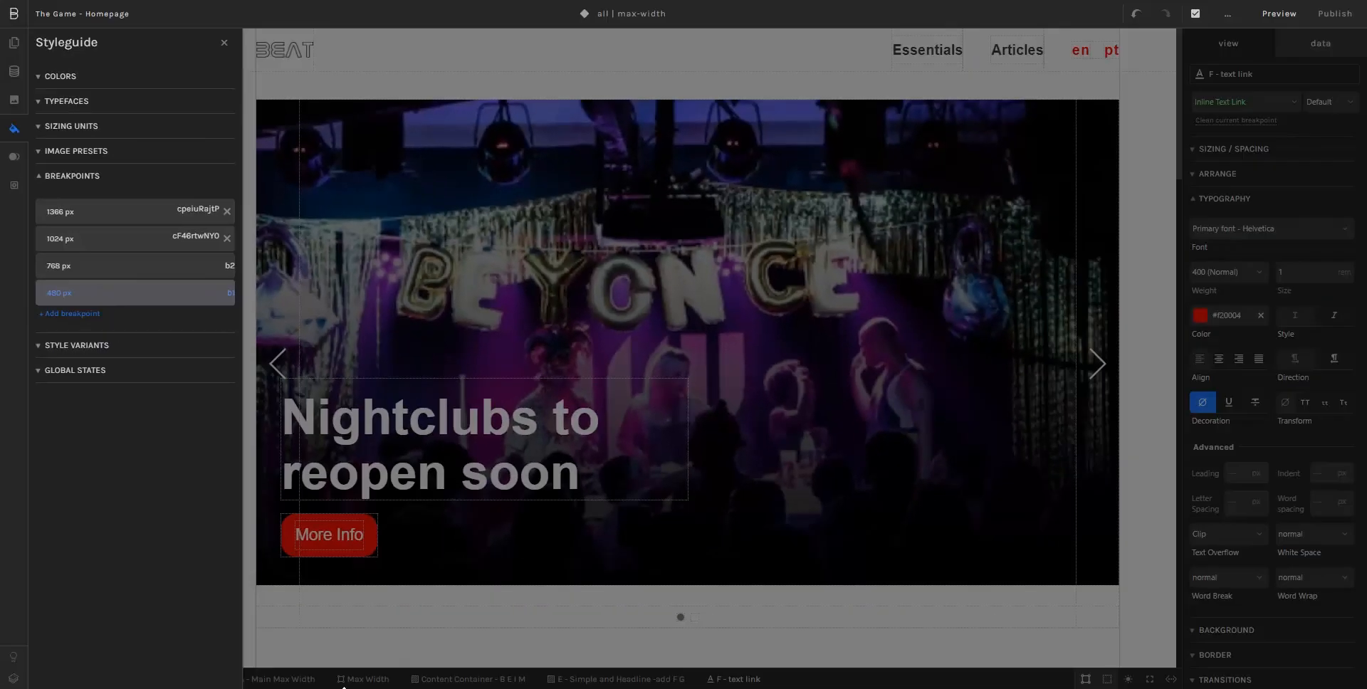